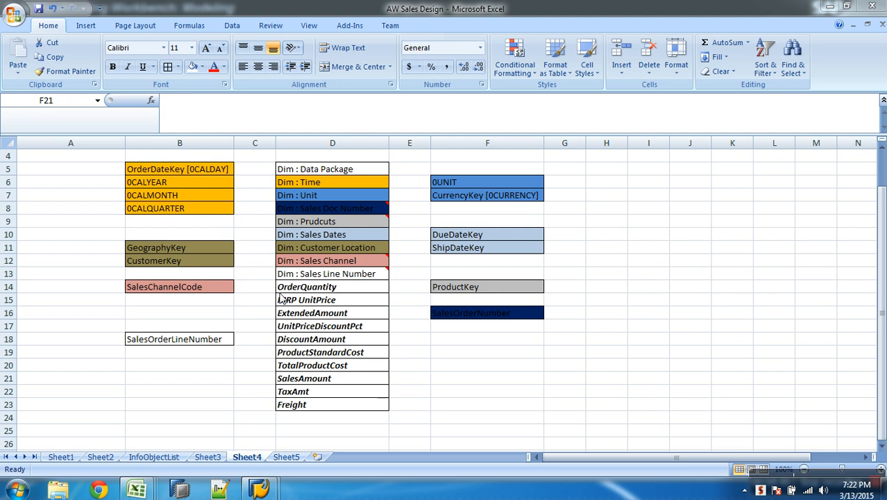
Switch to the SAP Data Warehousing Workbench and start a new InfoCube under the AW Sales Motors Company InfoArea
mouse_move(255, 481)
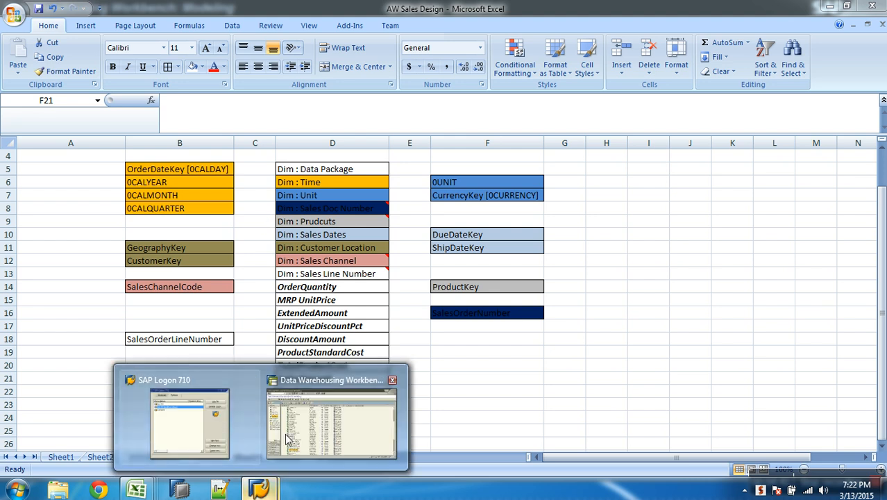
click(311, 432)
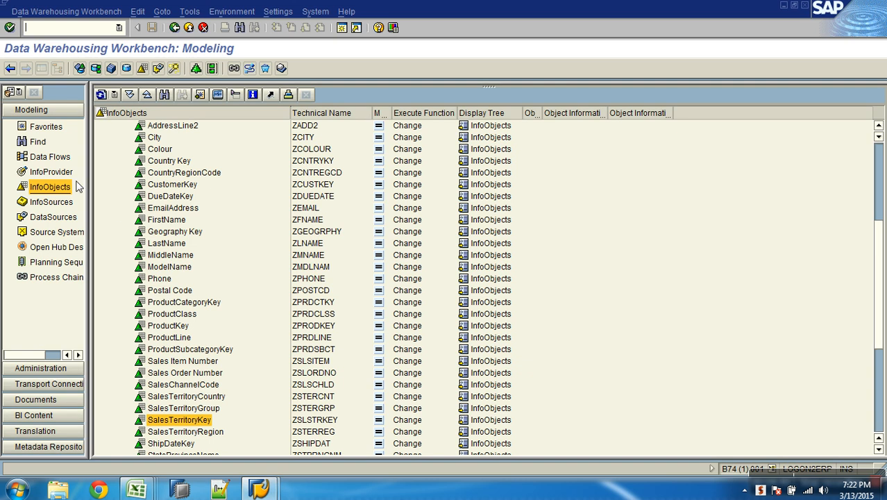
click(55, 173)
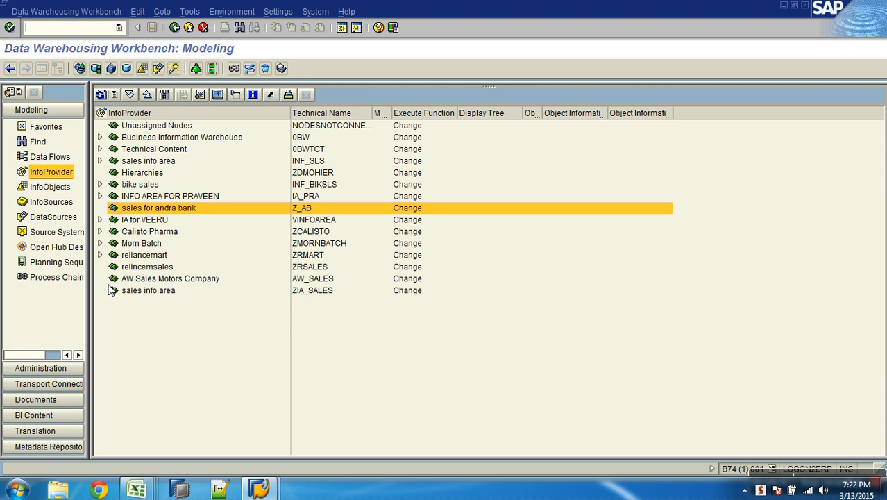
click(149, 280)
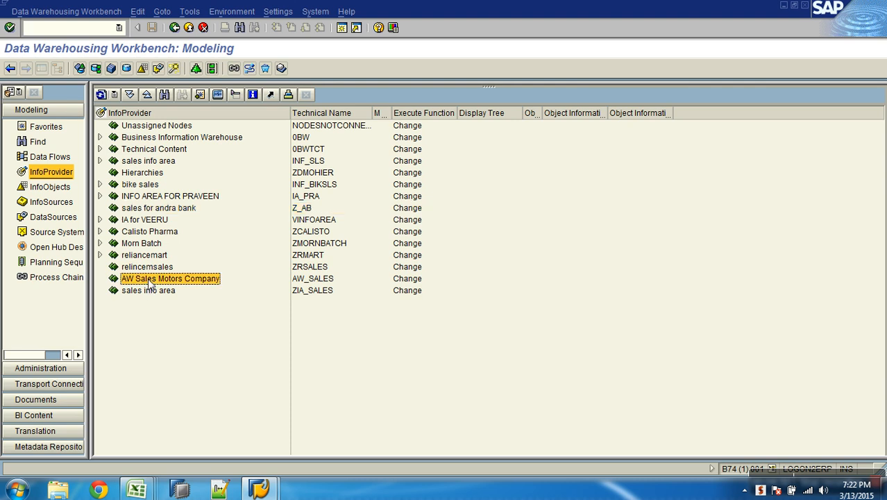
right_click(149, 281)
click(184, 139)
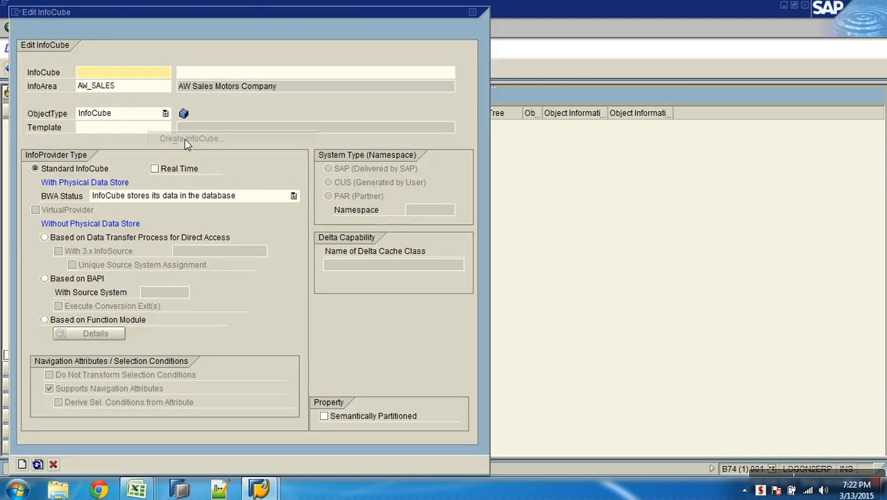
Create the standard InfoCube with technical name AWCSALES and description "Demo Cube : AW Sales"
text(AW_)
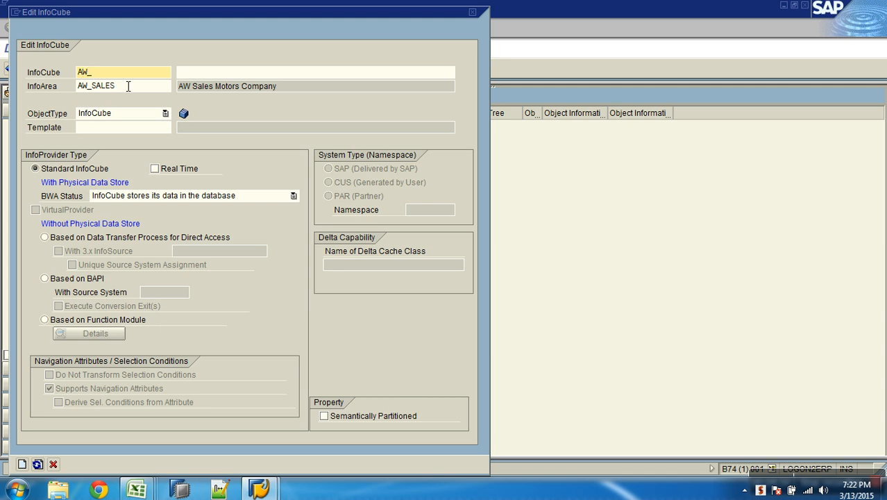
key(BackSpace)
text(CSALES)
key(Tab)
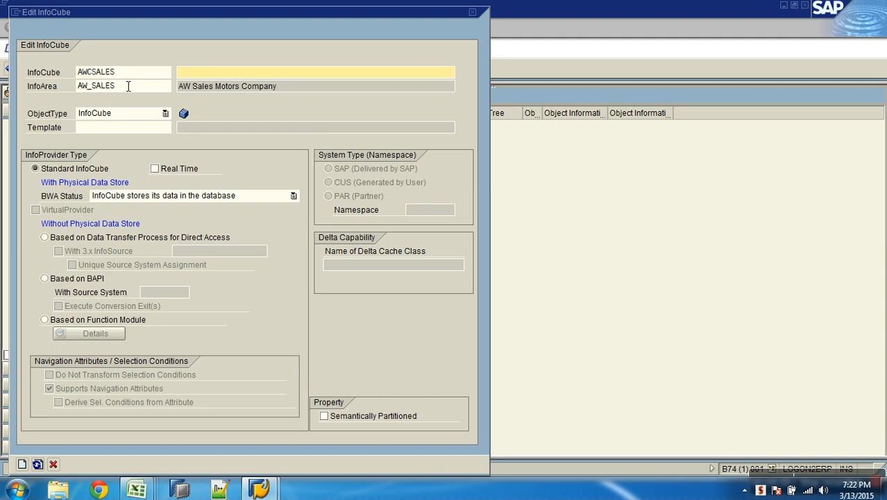
text(Demo Cube : AW SAlws)
key(BackSpace)
key(BackSpace)
key(BackSpace)
key(BackSpace)
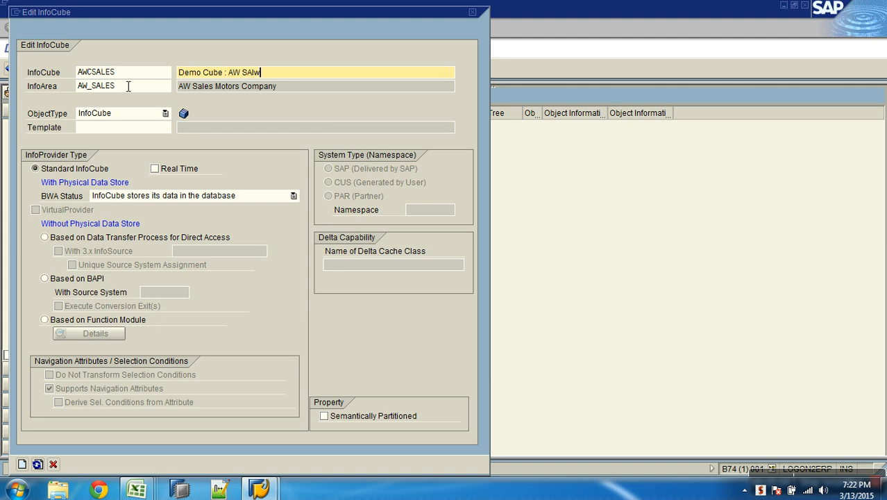
text(ales)
click(22, 465)
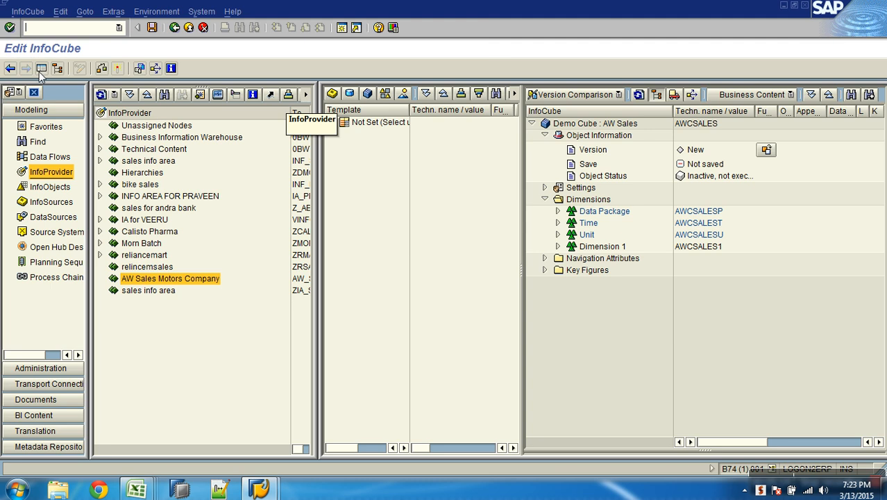
Hide the navigation tree and collapse the Object Information and Dimensions nodes of the new InfoCube
click(40, 68)
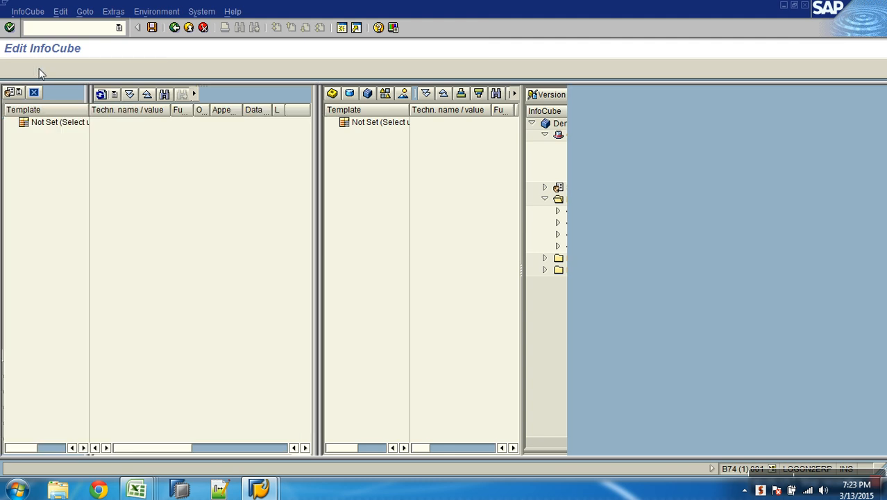
drag(468, 118, 489, 120)
click(336, 135)
click(336, 158)
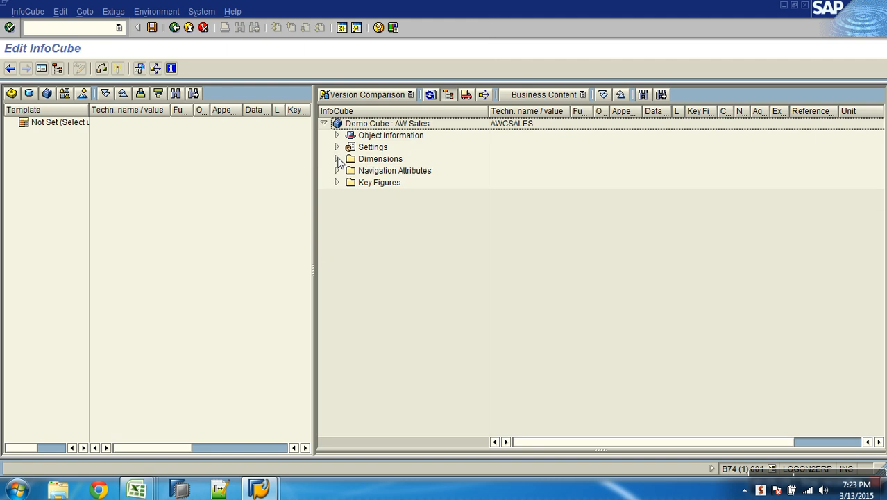
Examine the InfoCube's name, technical name, version, save state and object status in its Object Information
click(405, 124)
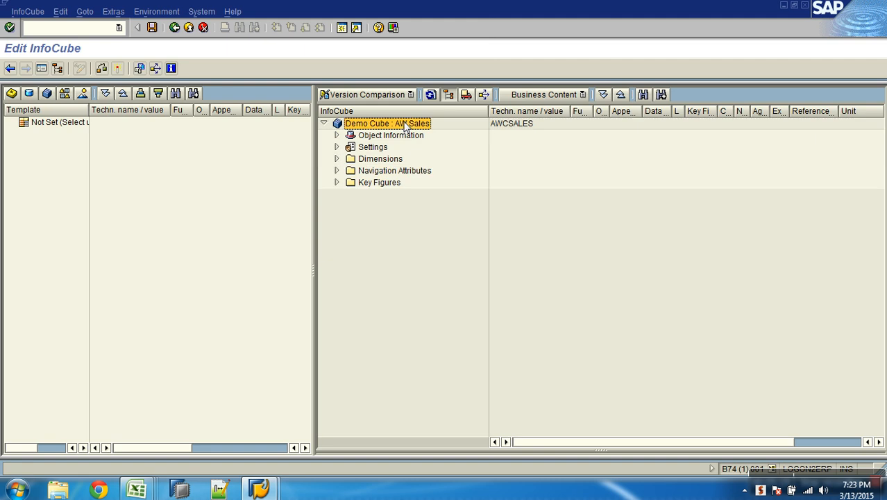
click(526, 125)
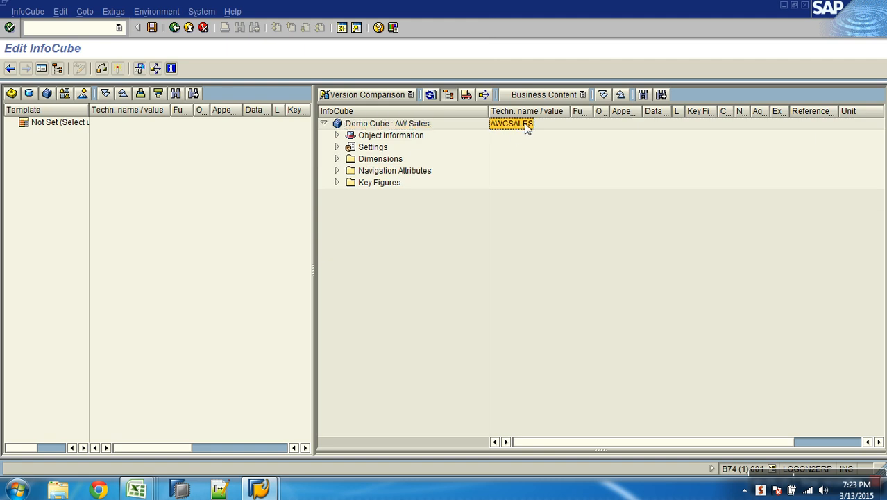
click(410, 137)
click(336, 137)
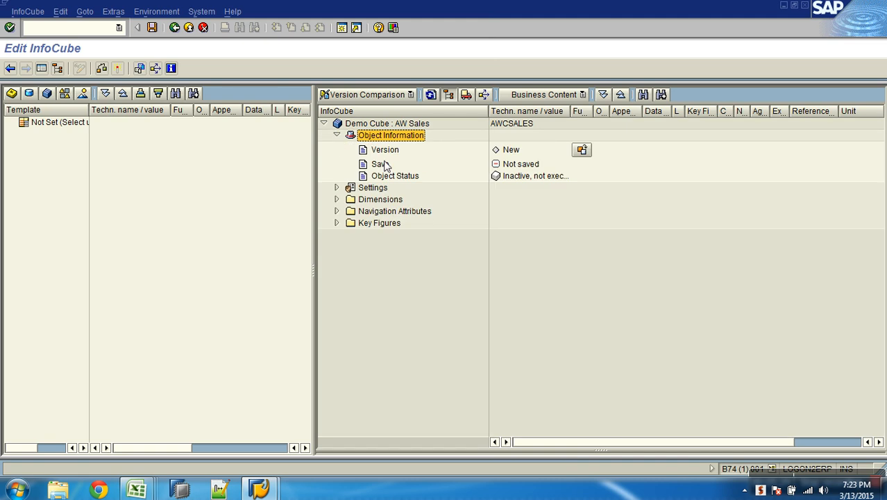
click(510, 150)
click(517, 163)
click(518, 177)
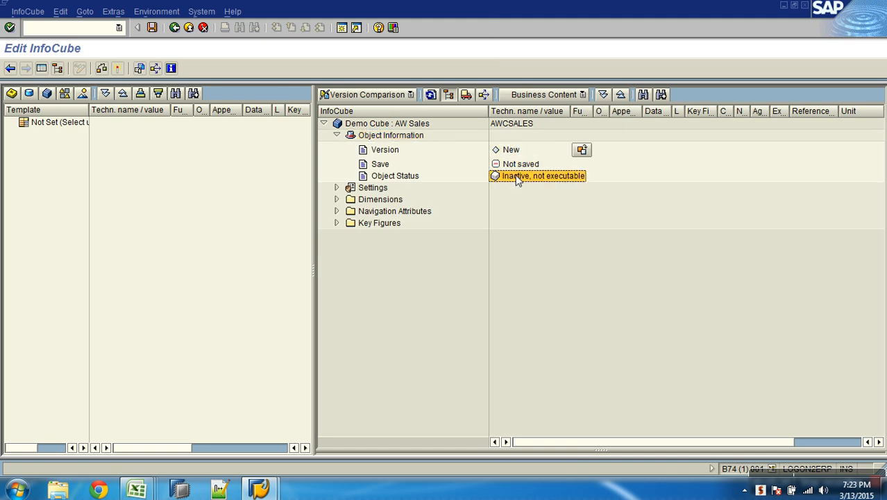
click(514, 151)
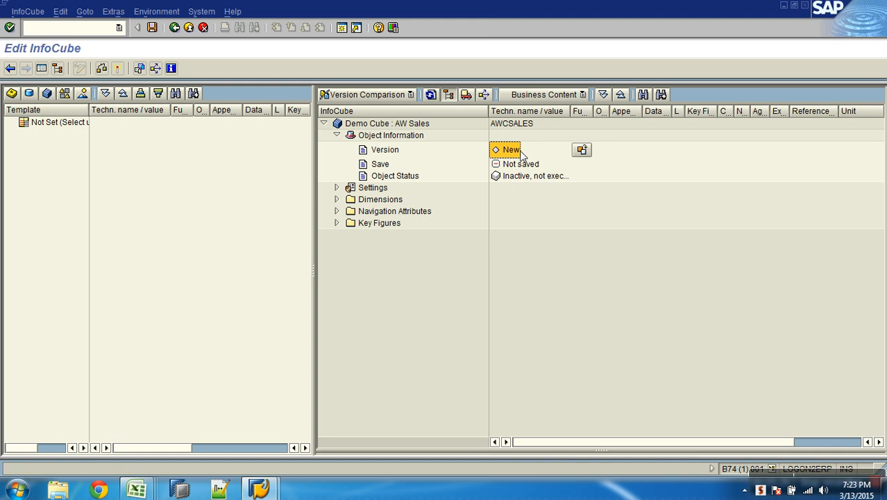
click(526, 178)
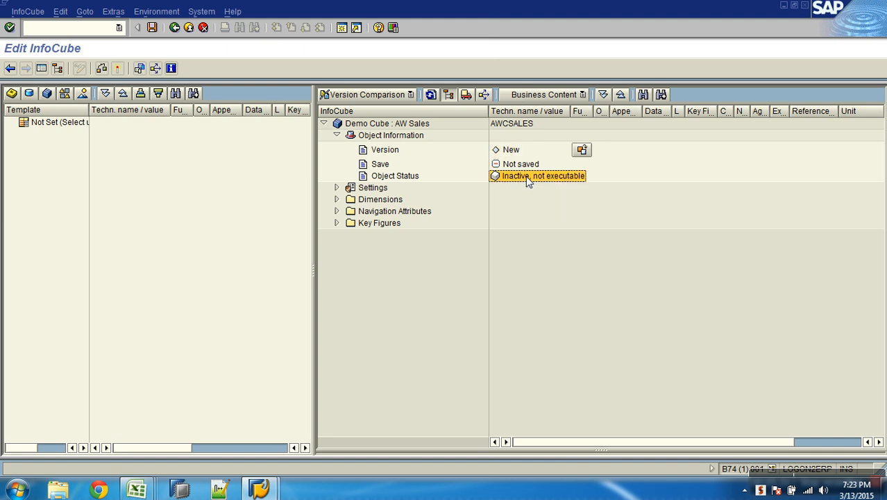
Collapse Object Information and review the InfoCube type and BWA status in the cube's Settings
click(337, 136)
click(337, 146)
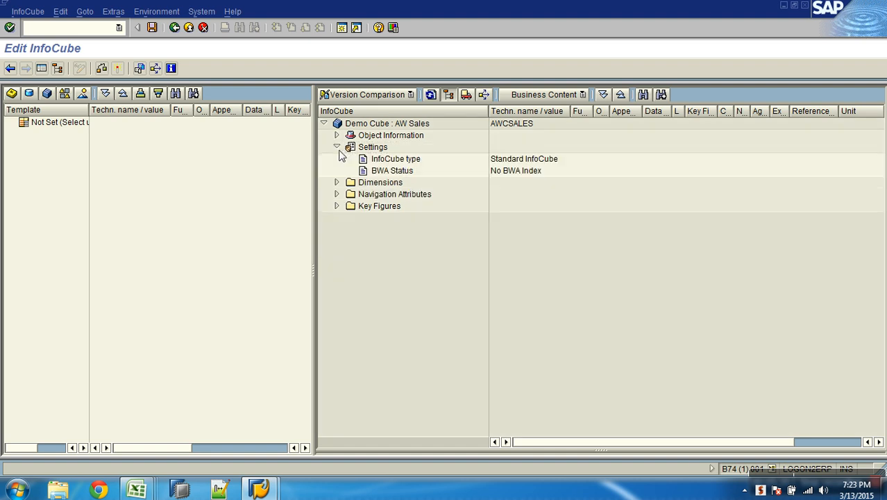
click(521, 171)
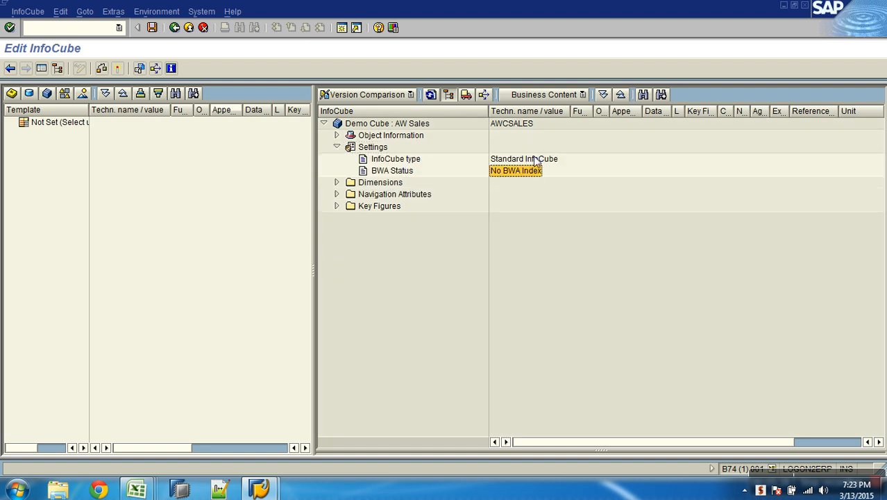
click(536, 159)
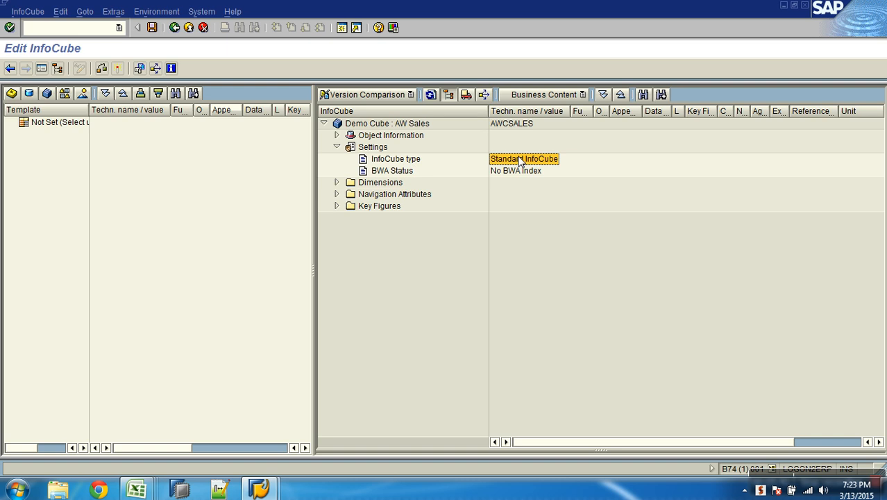
click(337, 148)
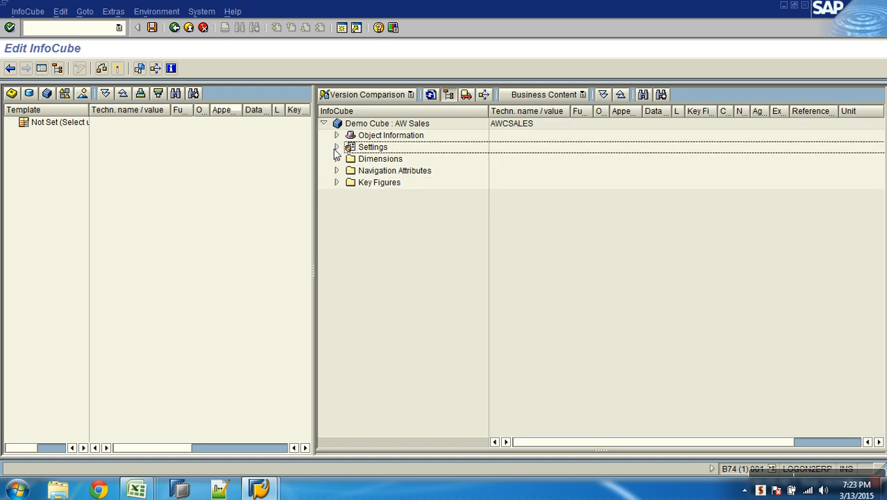
Examine the cube's default dimensions, the characteristics inside Data Package, and the Key Figures folder
click(390, 160)
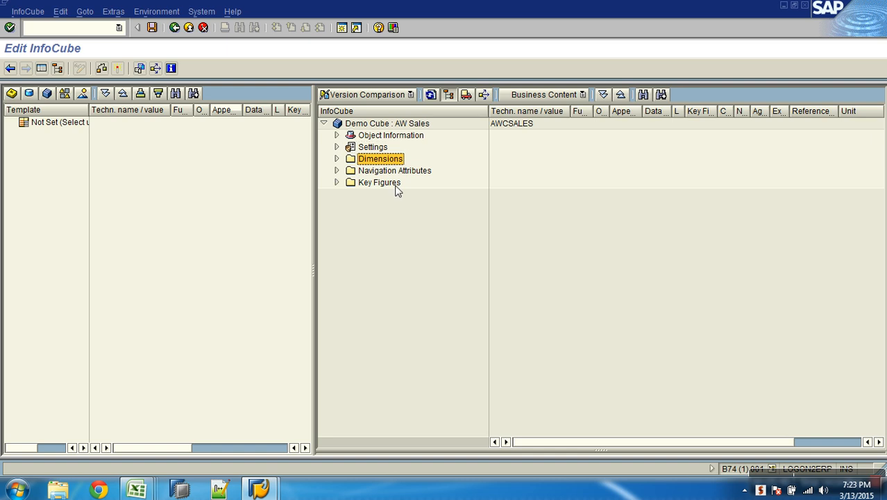
click(396, 185)
click(336, 159)
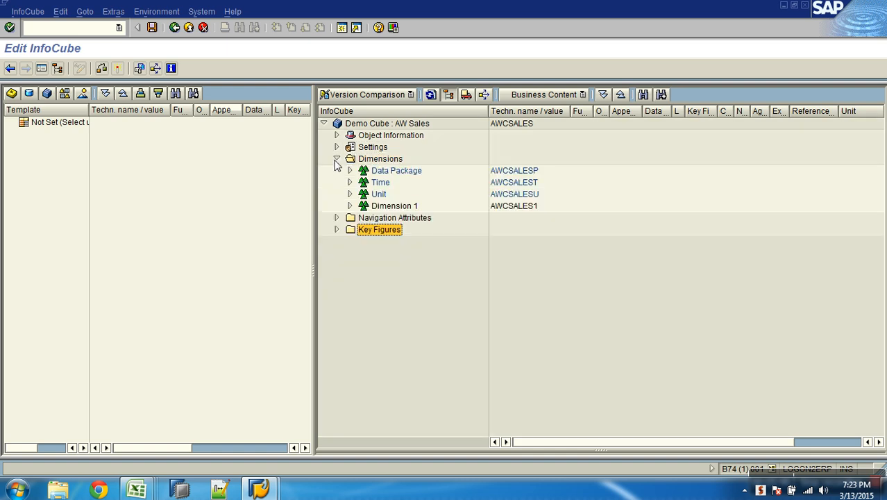
click(388, 171)
click(381, 183)
click(387, 207)
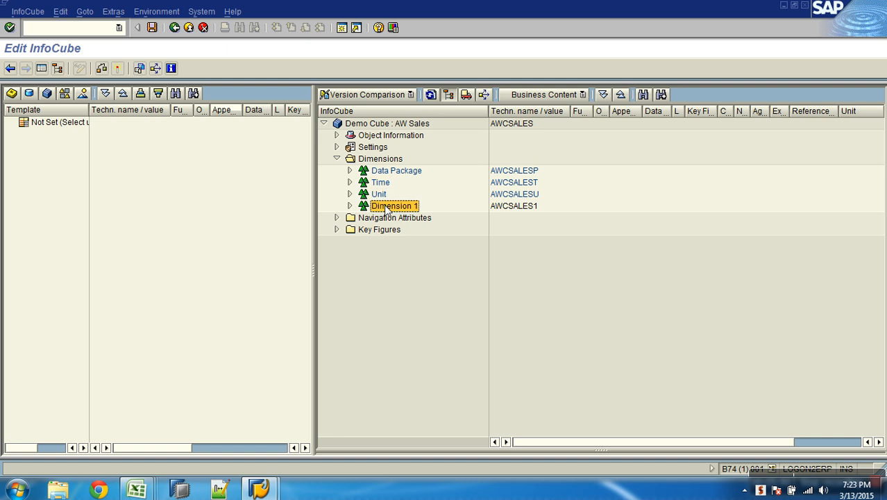
click(350, 171)
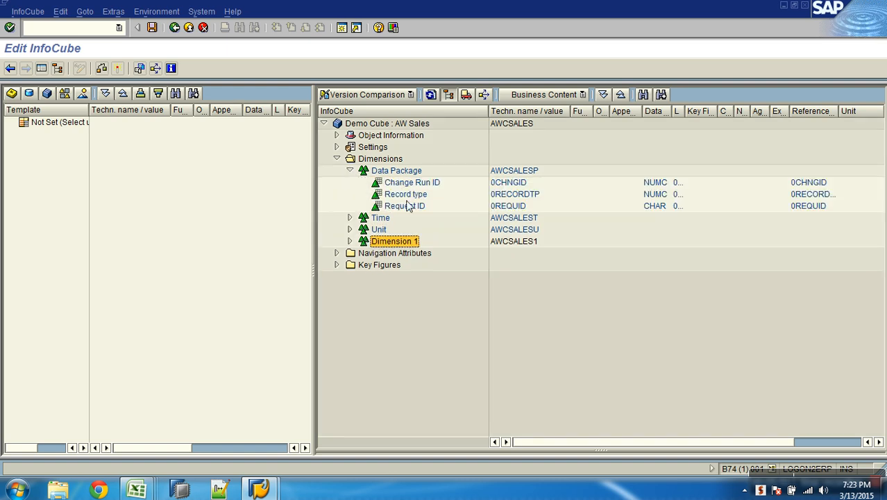
click(338, 265)
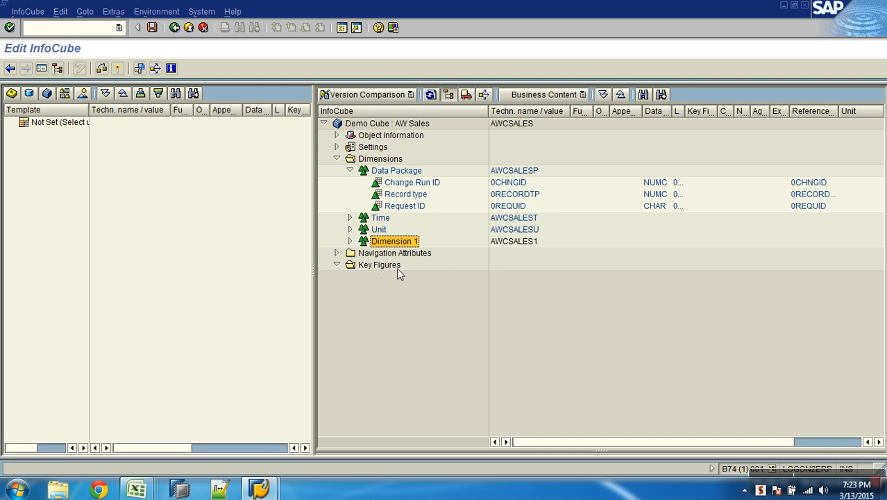
Delete Dimension 1 from the InfoCube and collapse the Data Package dimension
right_click(400, 241)
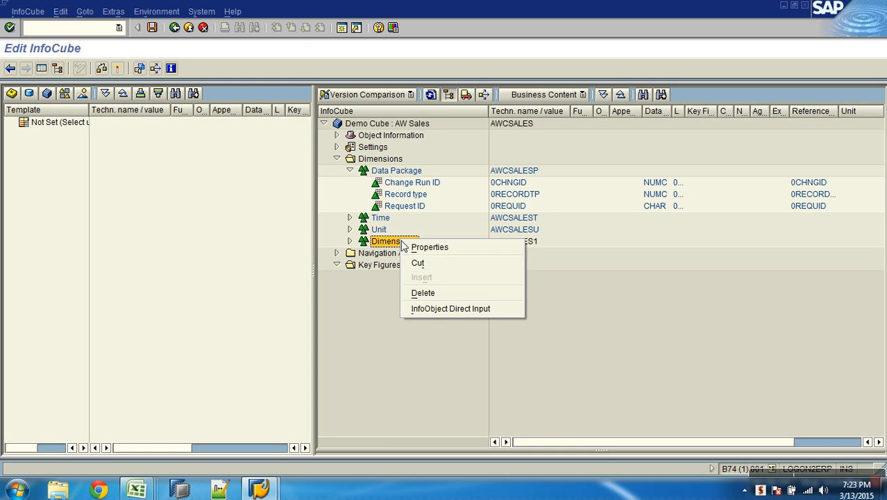
click(430, 292)
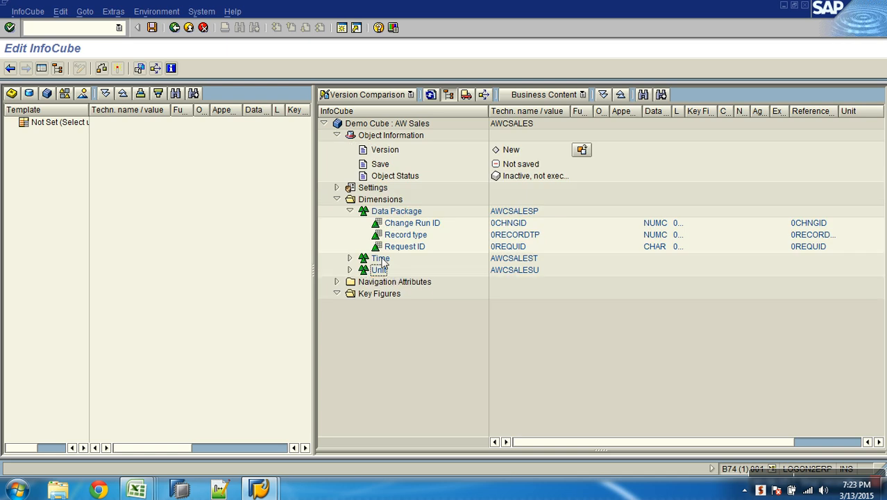
click(350, 211)
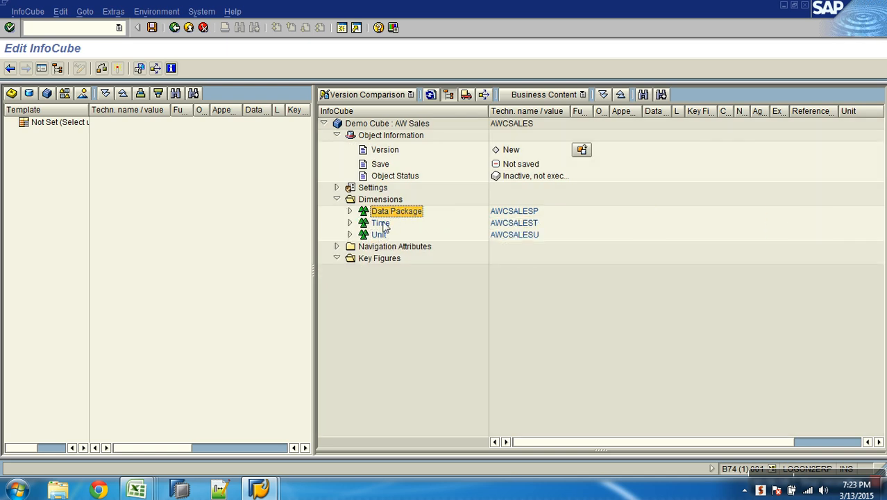
click(379, 235)
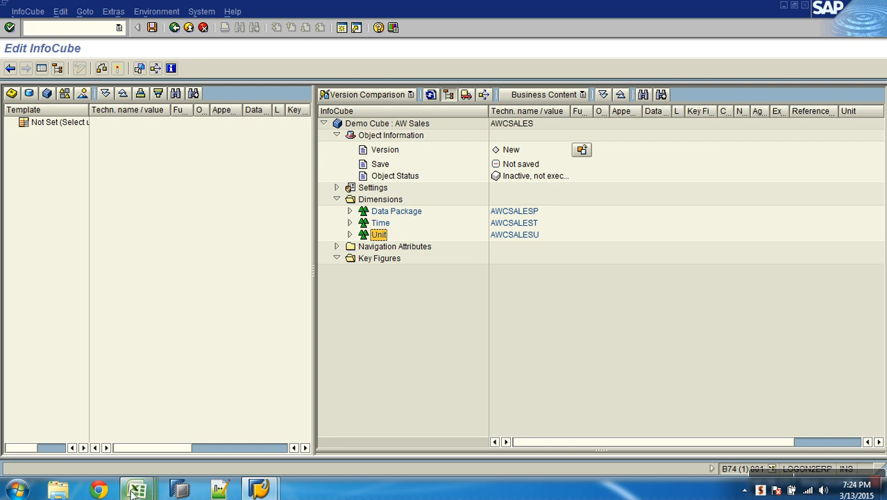
Check the AW Sales Design workbook for the default dimensions and the Time dimension's fields, and return to the InfoCube editor
mouse_move(134, 489)
click(109, 432)
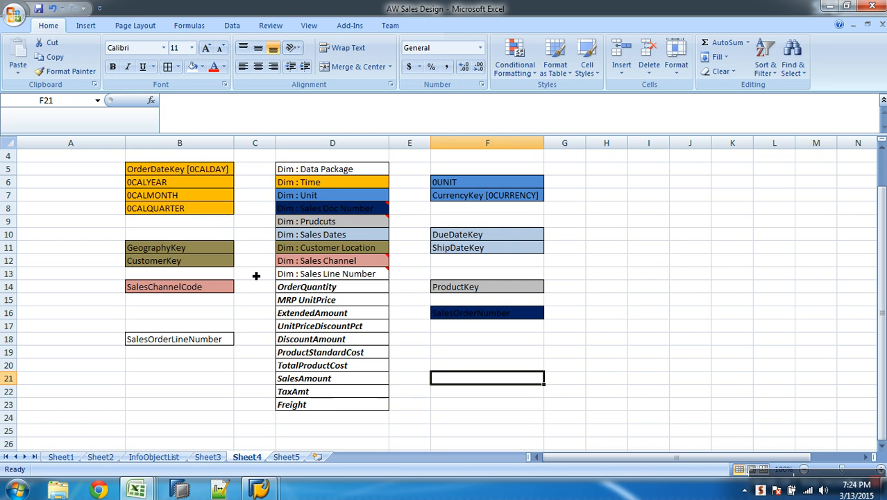
drag(327, 171, 340, 196)
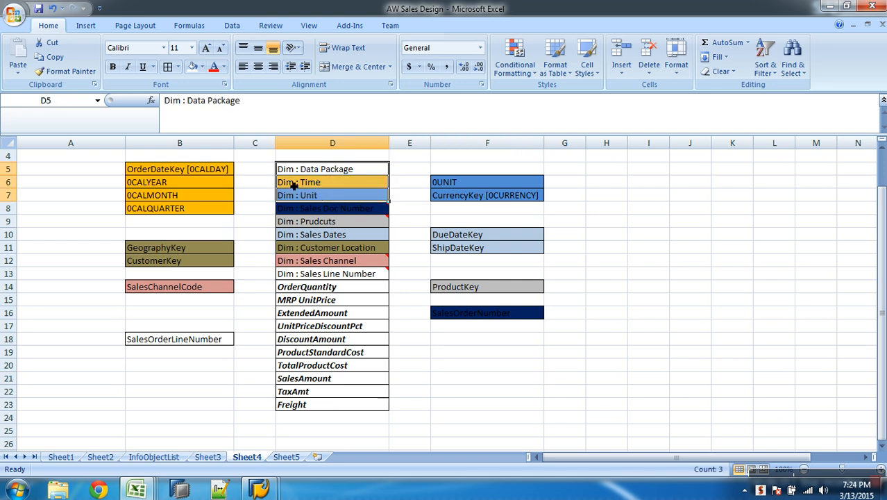
click(299, 183)
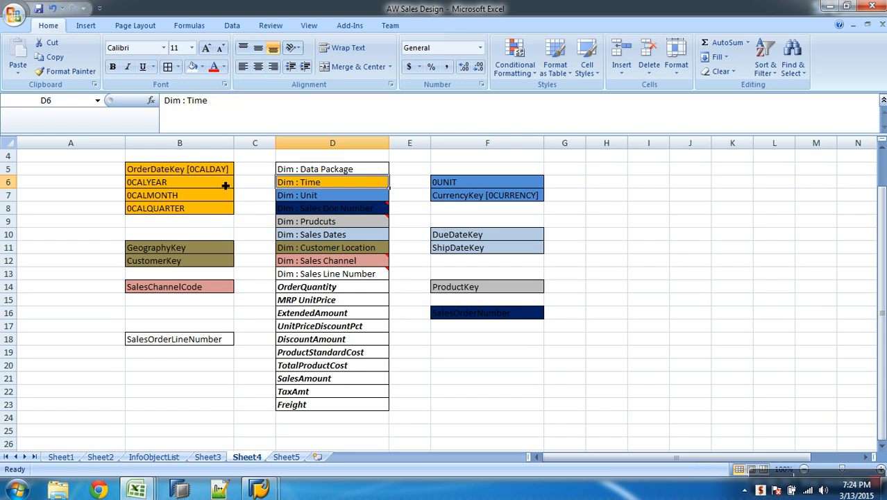
drag(212, 174, 214, 211)
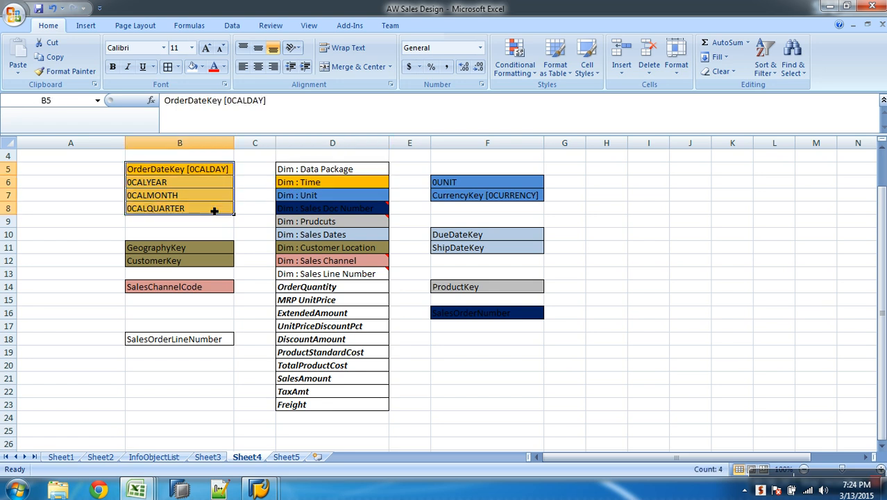
key(alt+Tab)
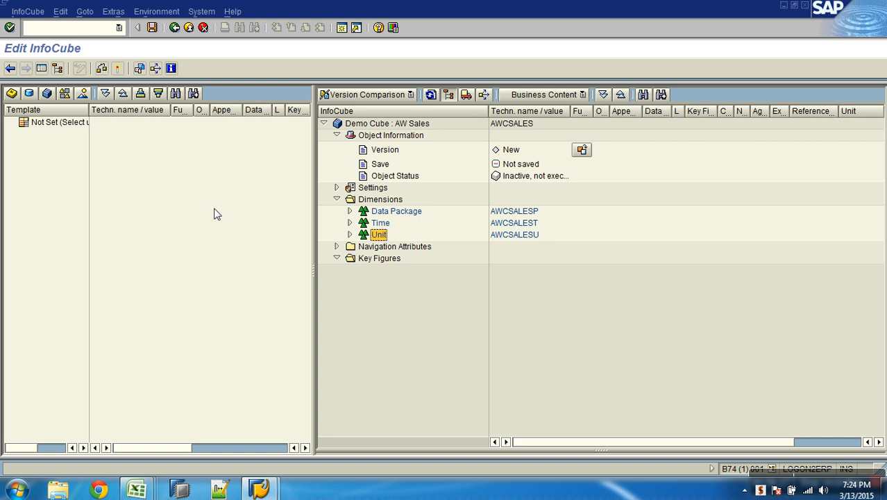
Start direct InfoObject input for the Time dimension and enter 0CALDAY and 0CALMONTH in the first two rows
double_click(379, 224)
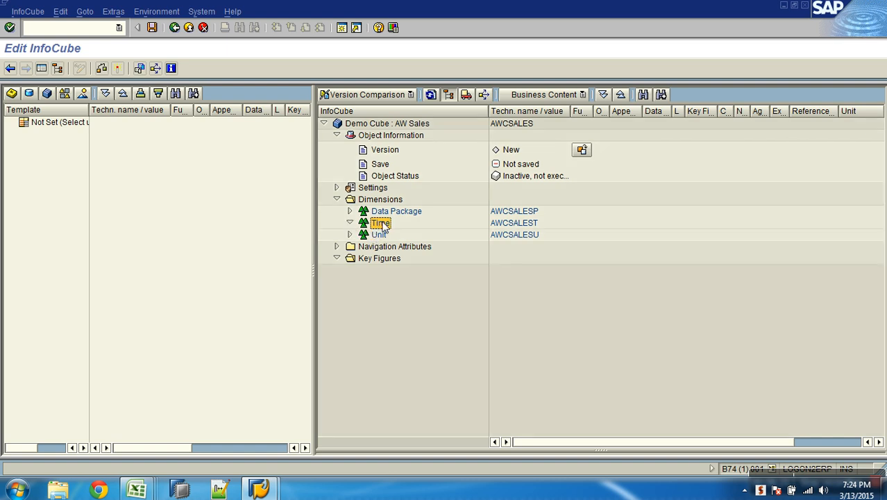
right_click(384, 226)
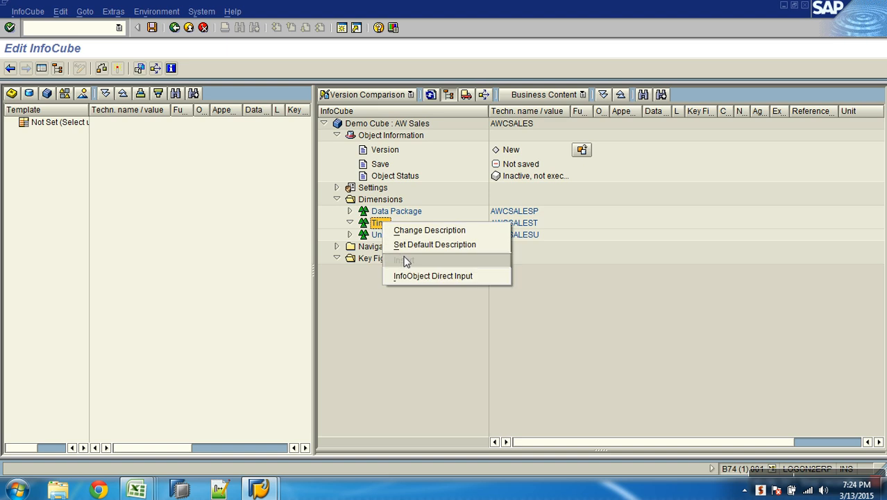
click(426, 276)
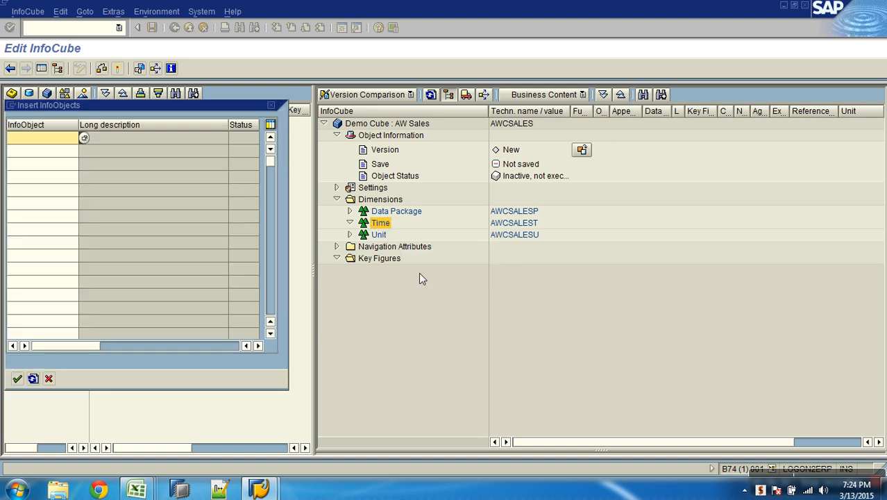
click(74, 141)
click(82, 138)
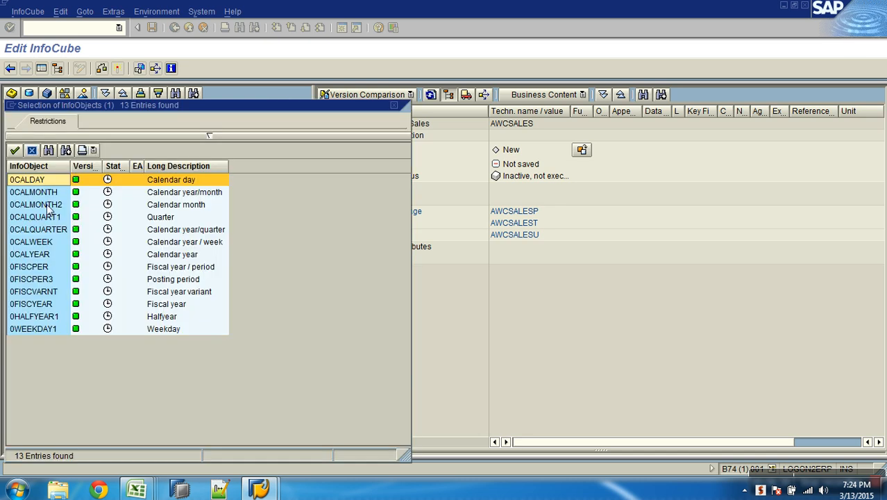
double_click(43, 185)
click(68, 151)
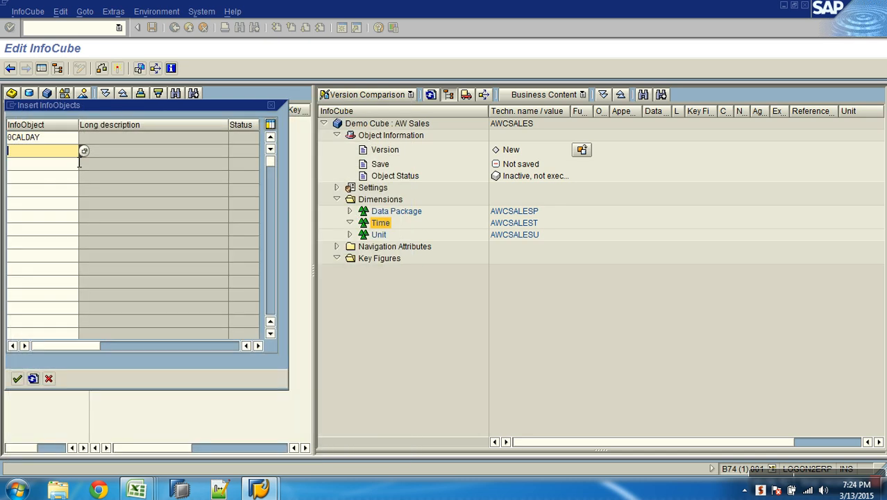
click(83, 154)
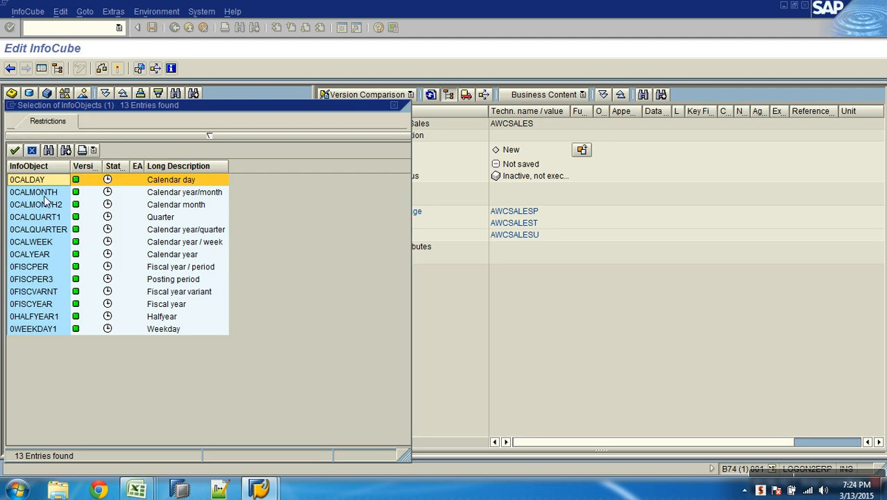
double_click(45, 194)
Enter the time characteristics 0CALQUARTER and 0CALWEEK in the next two rows of the InfoObject list
click(72, 164)
click(84, 166)
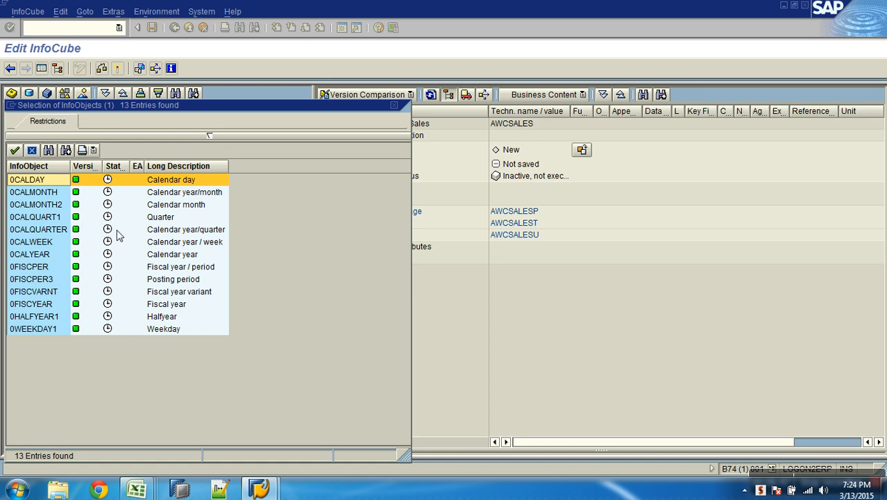
click(150, 231)
double_click(54, 234)
click(60, 182)
click(83, 176)
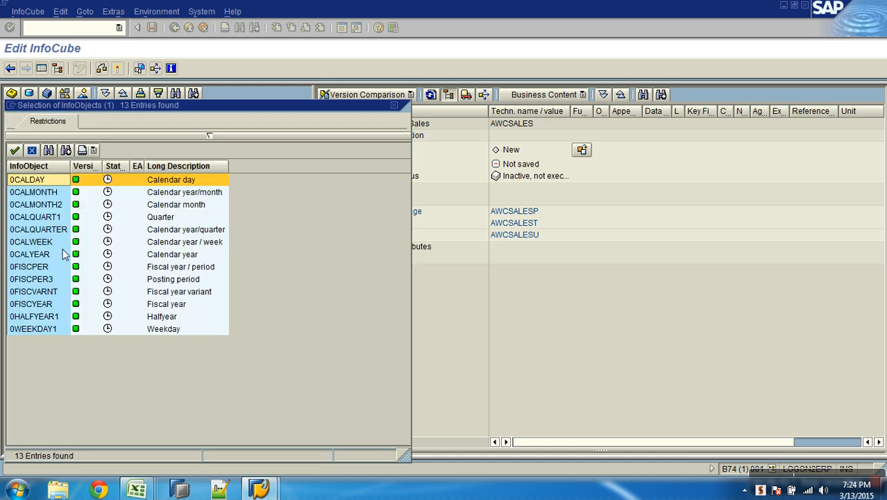
double_click(53, 242)
Enter 0HALFYEAR1 and 0CALYEAR as further time characteristics and insert the listed InfoObjects into the Time dimension
click(60, 190)
click(83, 191)
double_click(47, 317)
click(57, 204)
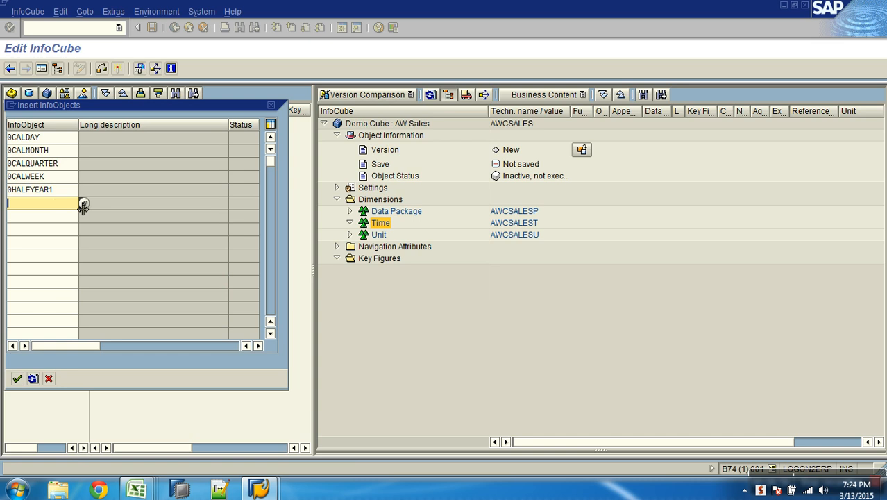
click(84, 202)
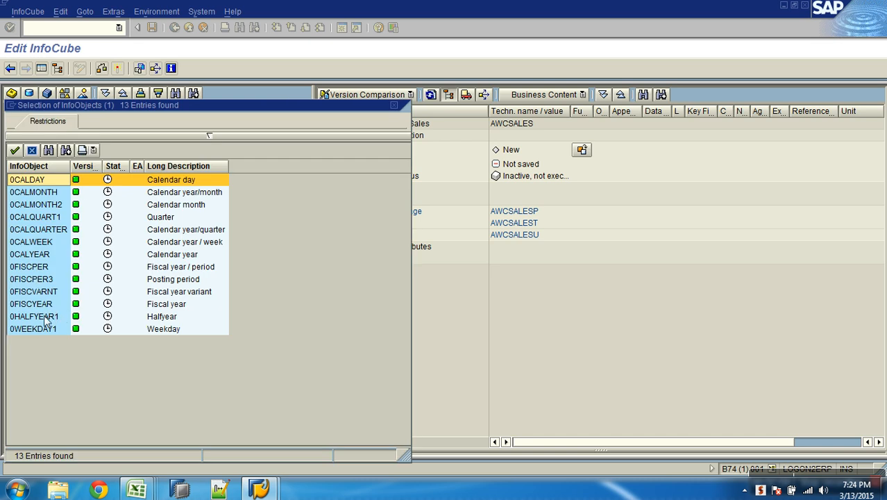
double_click(32, 256)
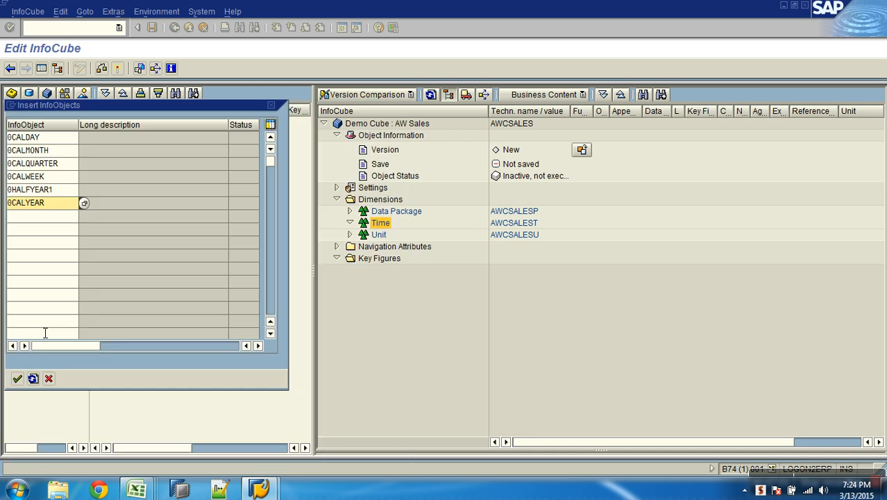
click(20, 381)
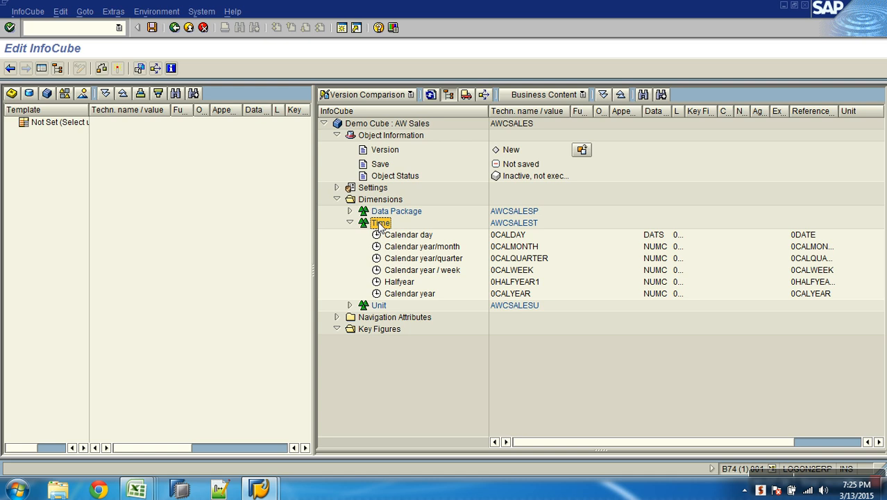
Review the technical names of the characteristics in the Time dimension, and collapse the dimension
click(515, 236)
click(520, 258)
click(527, 294)
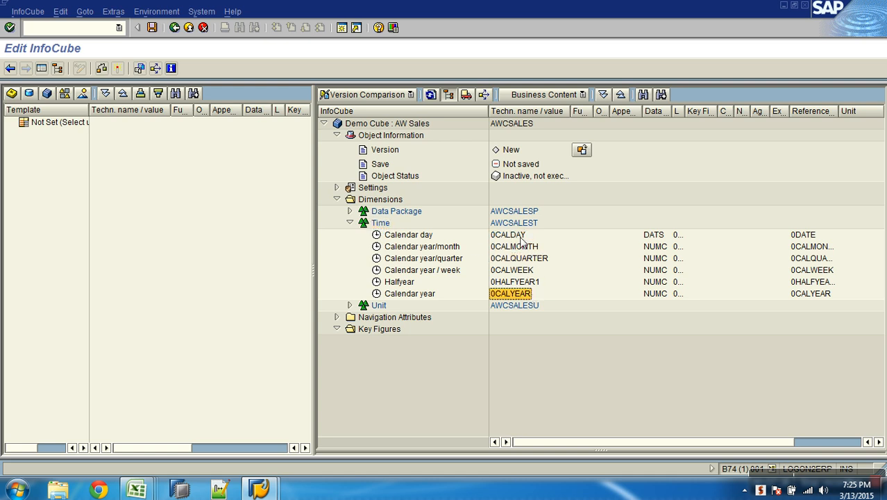
click(517, 223)
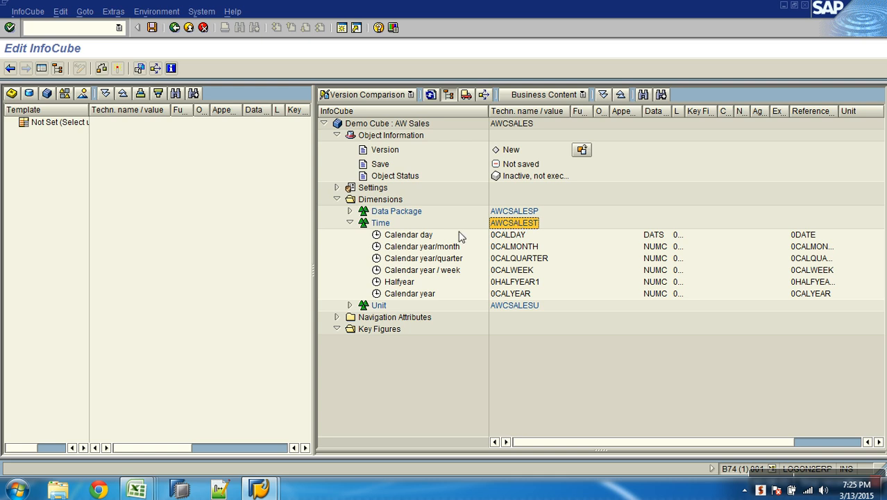
click(350, 223)
Copy the name "Dim : Sales Doc Number" from the AW Sales Design workbook in Excel and return to the InfoCube editor
click(379, 235)
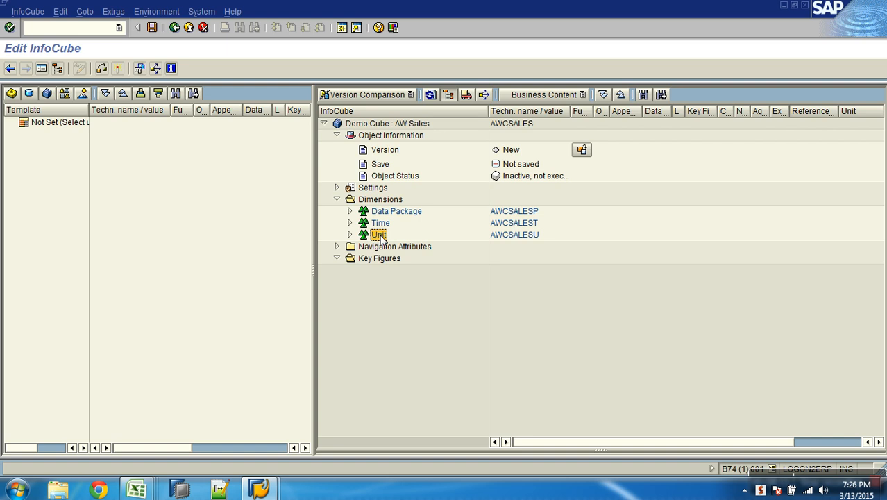
key(alt+Tab)
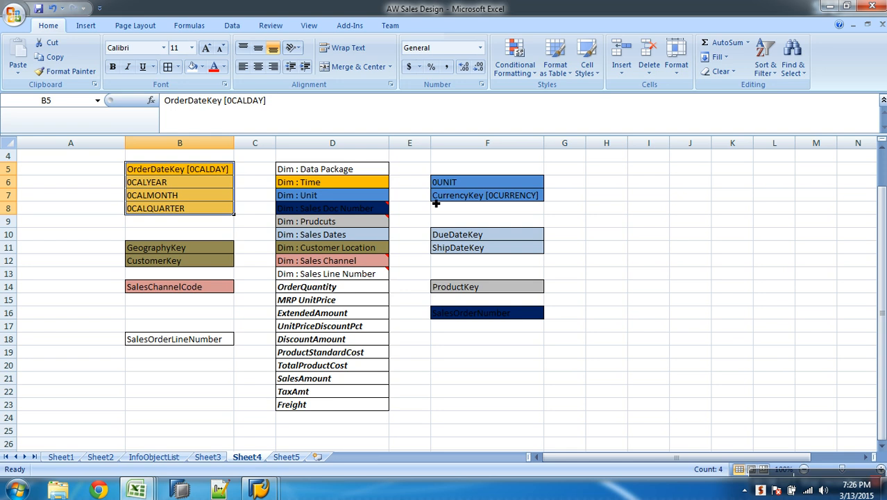
click(344, 197)
click(354, 209)
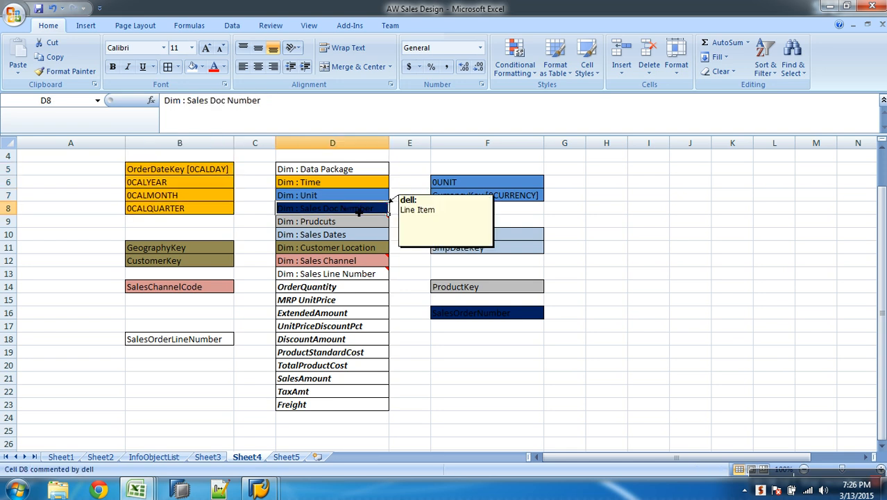
key(ctrl+c)
key(alt+Tab)
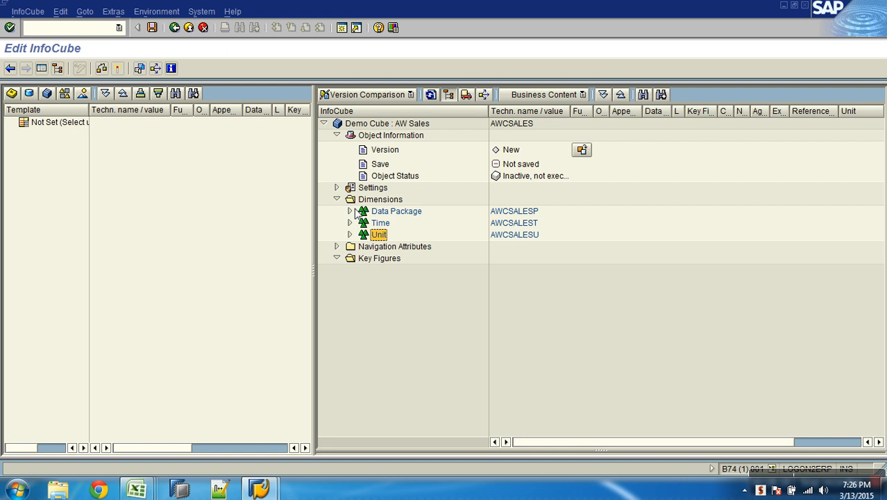
Create a new dimension with the description "Dim : Sales Doc Number" and flag it as a Line Item Dimension
right_click(387, 201)
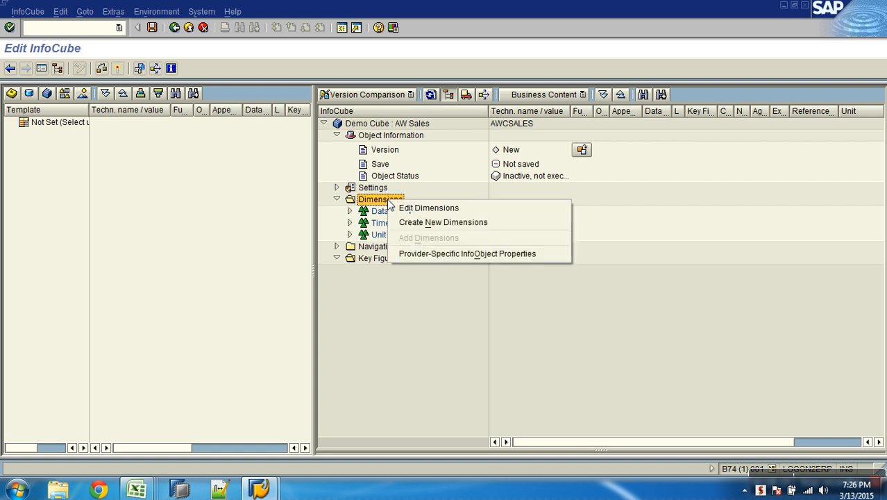
click(416, 223)
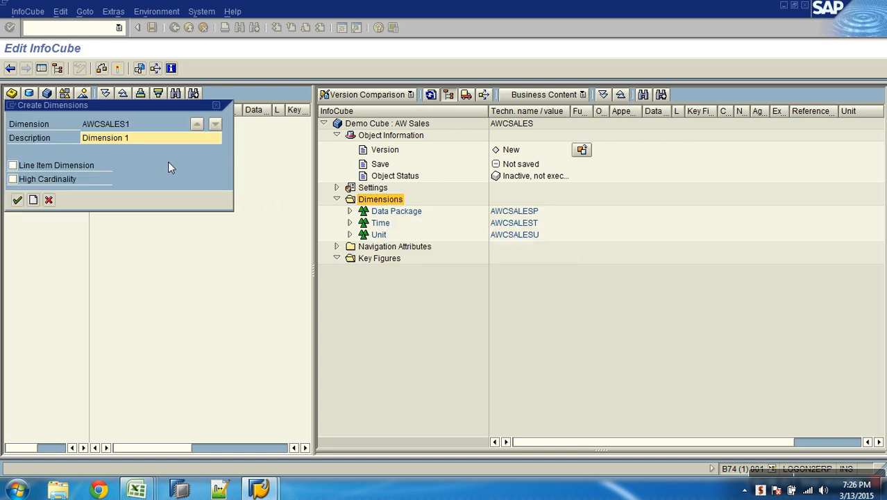
drag(131, 138, 79, 139)
key(ctrl+v)
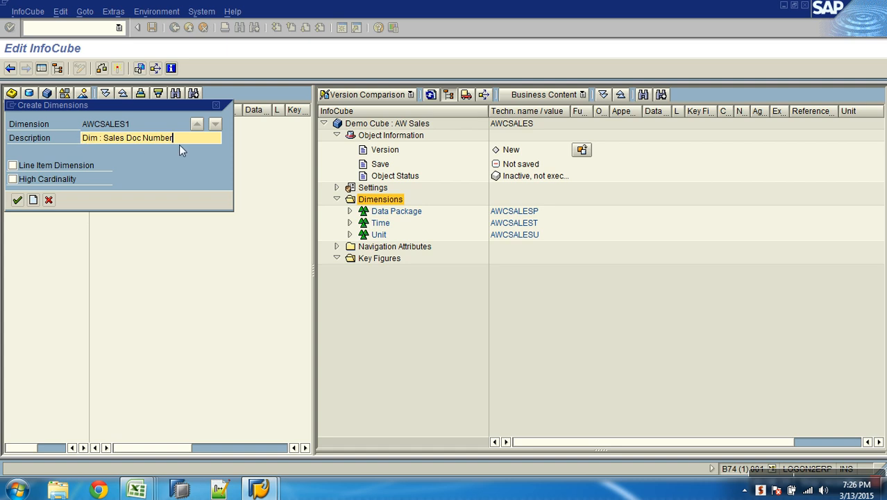
click(132, 125)
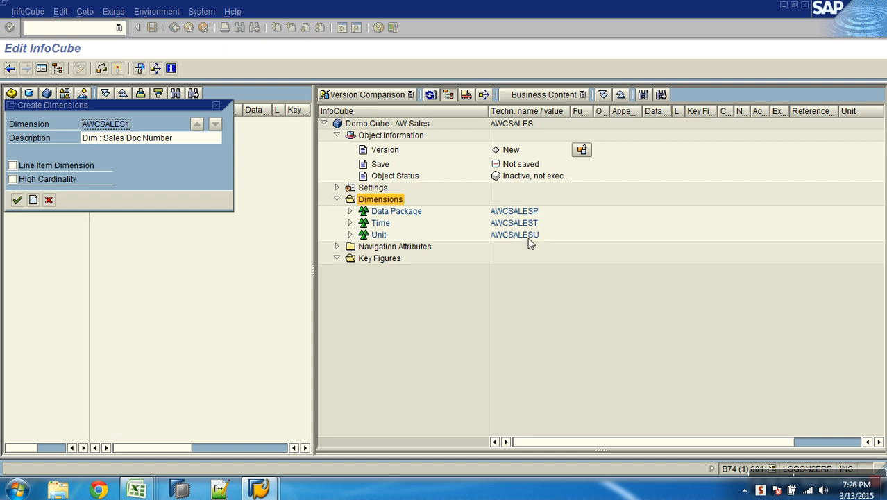
click(14, 167)
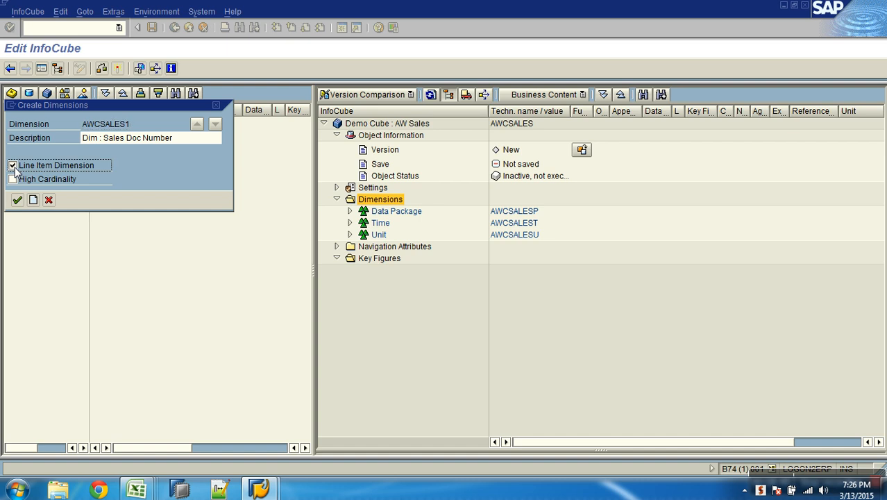
click(17, 201)
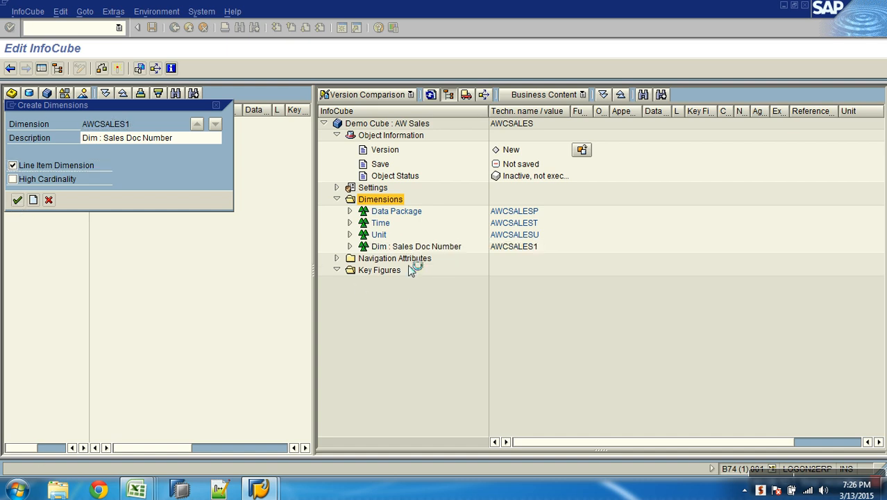
click(419, 249)
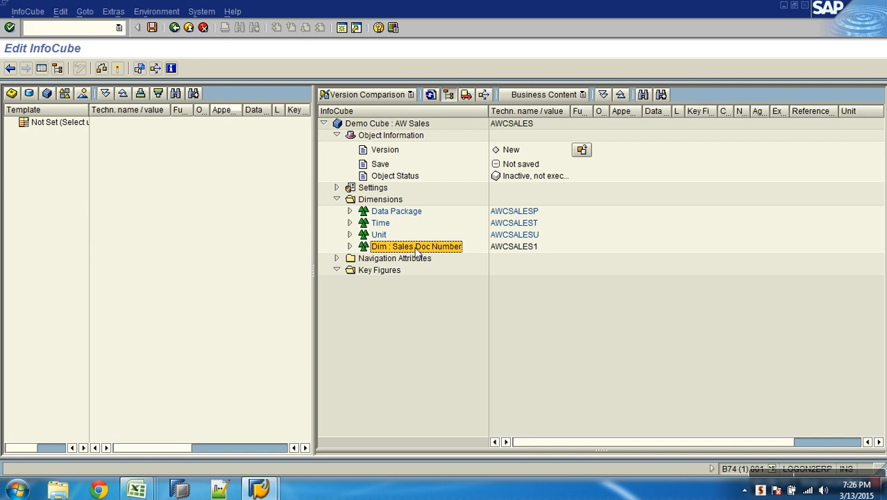
right_click(417, 253)
click(351, 297)
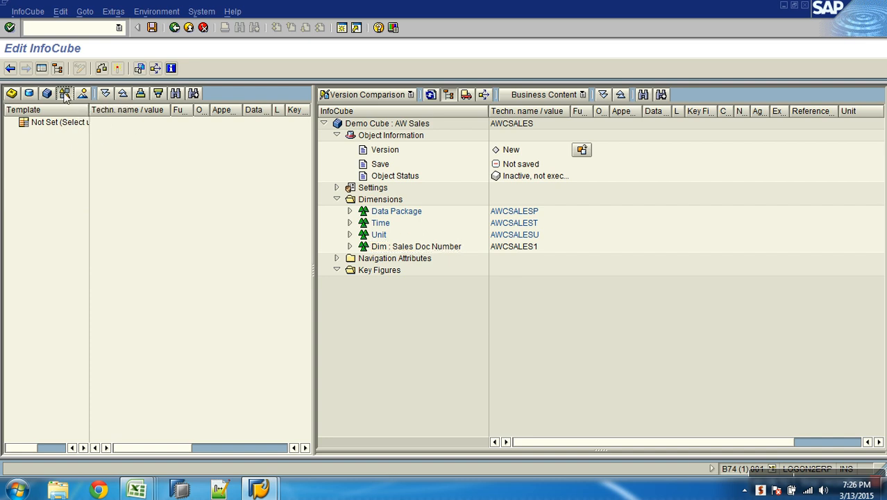
Load the AW_CHAR InfoObject catalog as template, add Sales Order Number (ZSLORDNO) to the Sales Doc Number dimension, and collapse the dimension
click(65, 96)
double_click(73, 183)
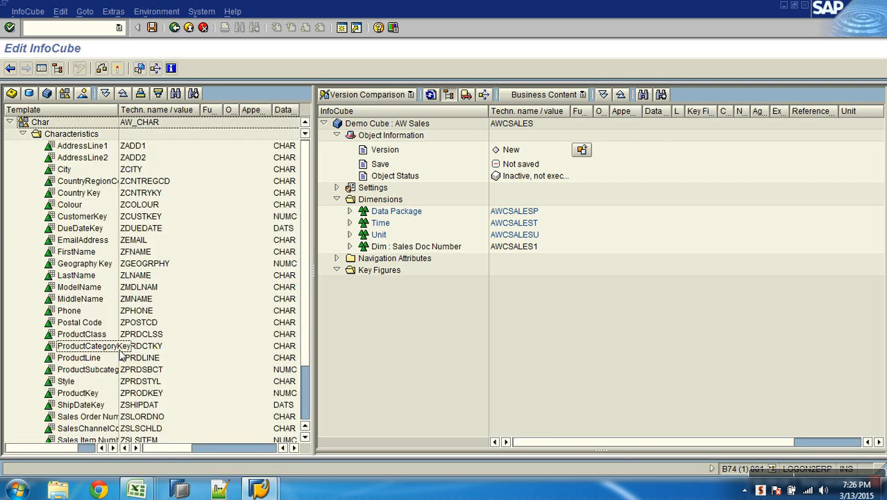
scroll(118, 354, down, 2)
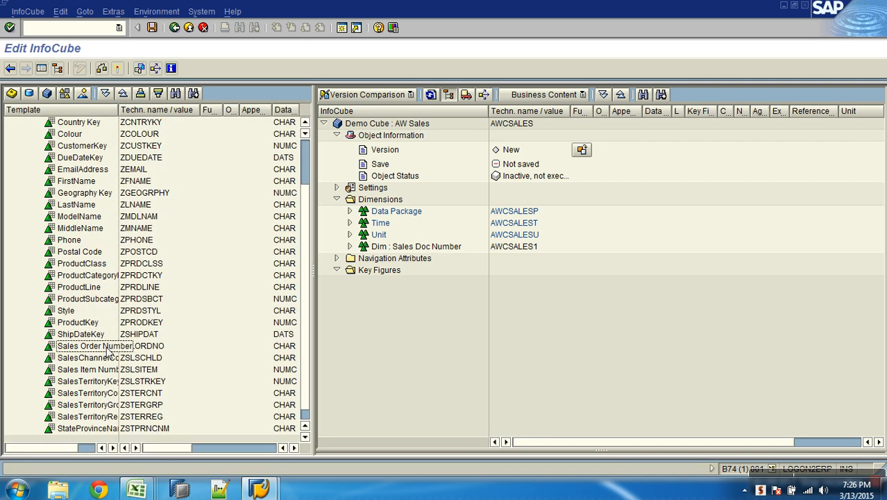
drag(149, 347, 354, 251)
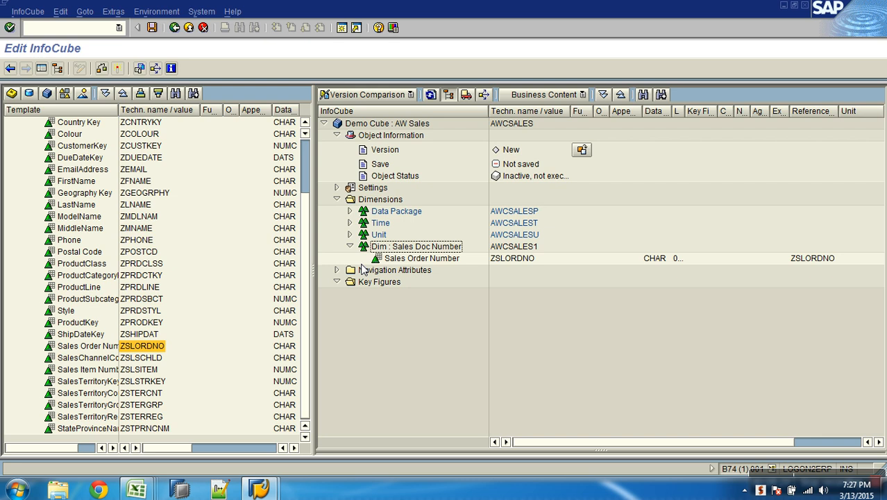
click(421, 249)
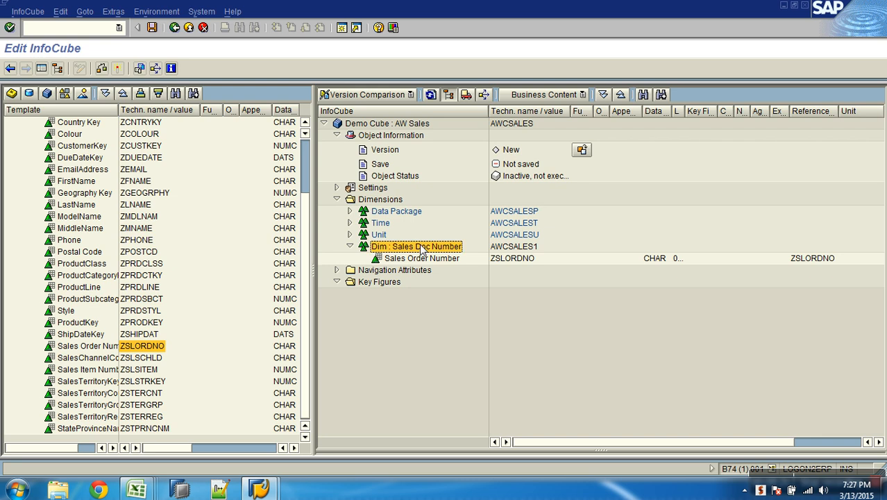
click(349, 246)
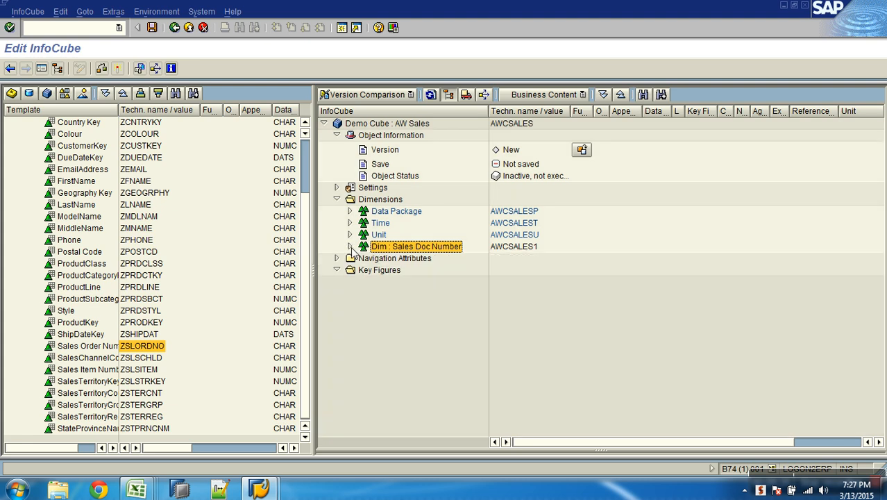
Copy the name "Dim : Prudcuts" from the AW Sales Design workbook in Excel and return to the InfoCube editor
key(alt+Tab)
click(343, 228)
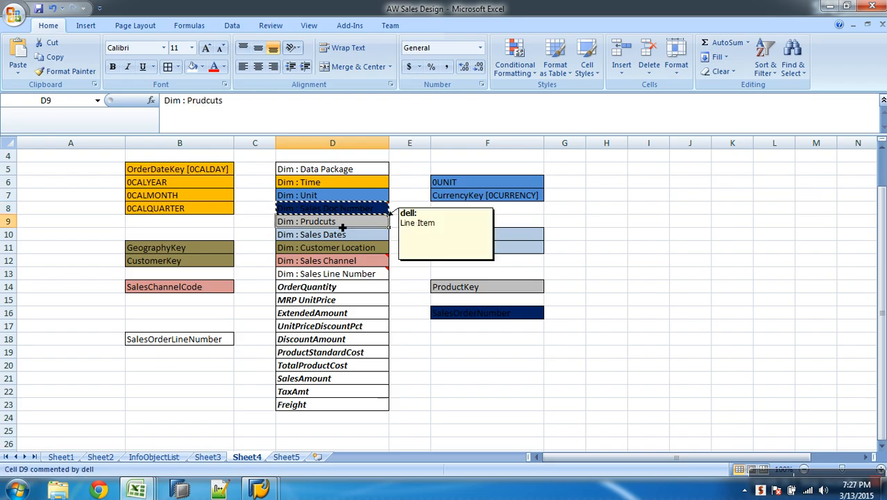
key(alt+Tab)
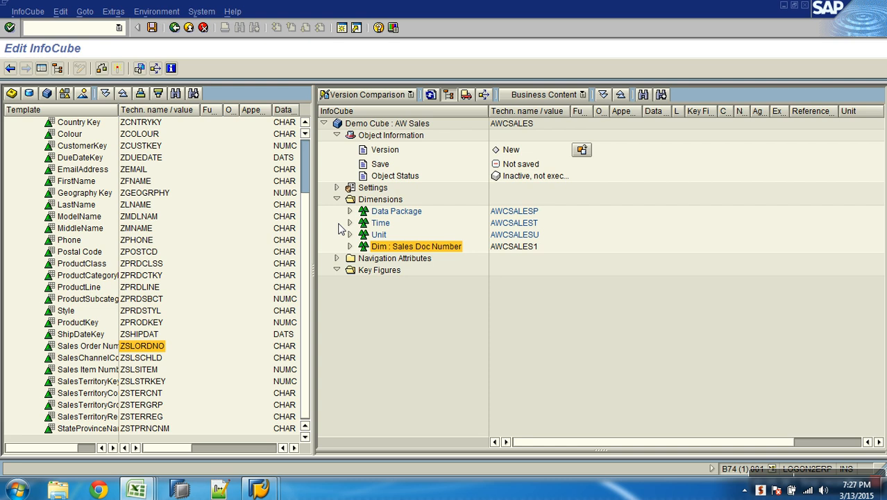
Create a new dimension described "Dim : Prudcuts", flagged as a Line Item Dimension, and add ProductKey (ZPRODKEY) to it
right_click(382, 200)
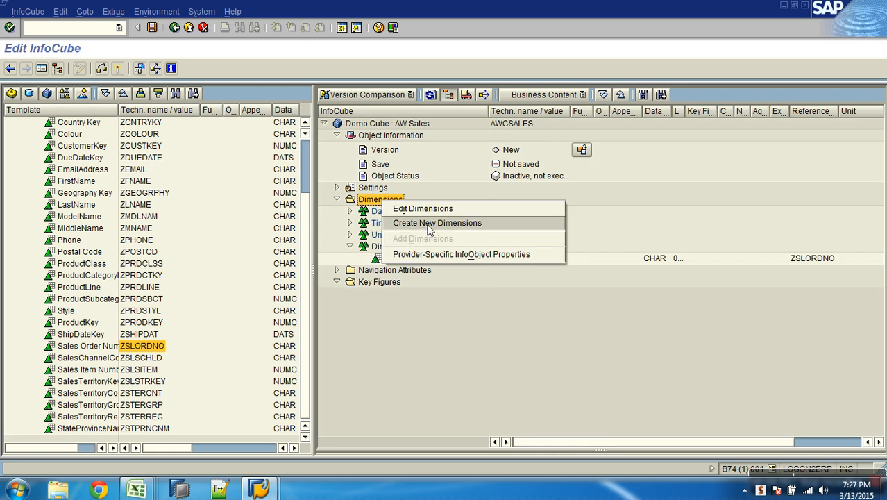
click(429, 224)
text(Dim : Prudcuts)
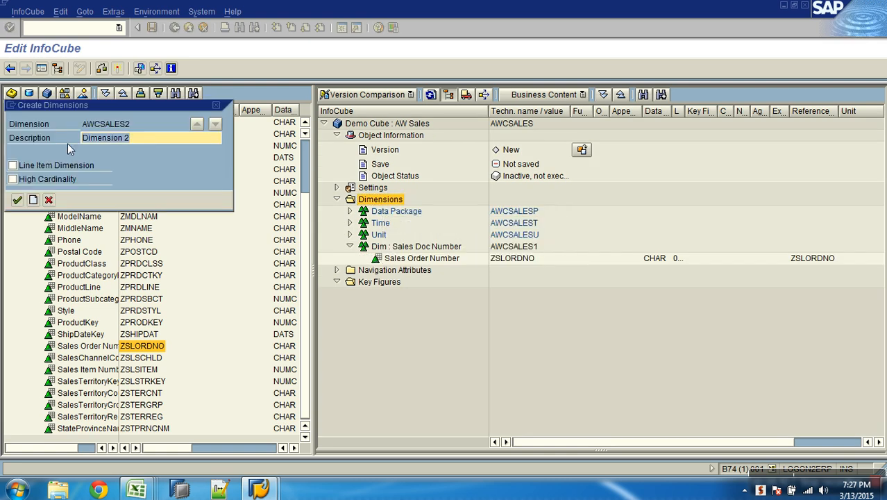
click(37, 164)
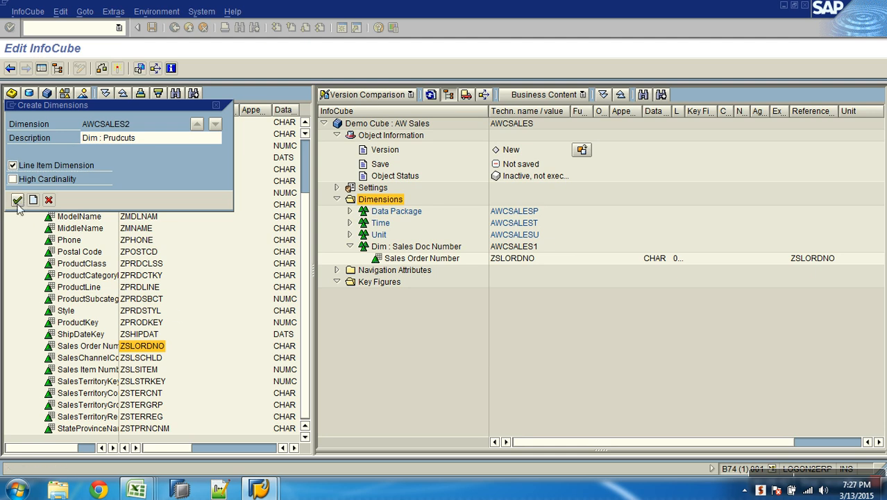
key(Return)
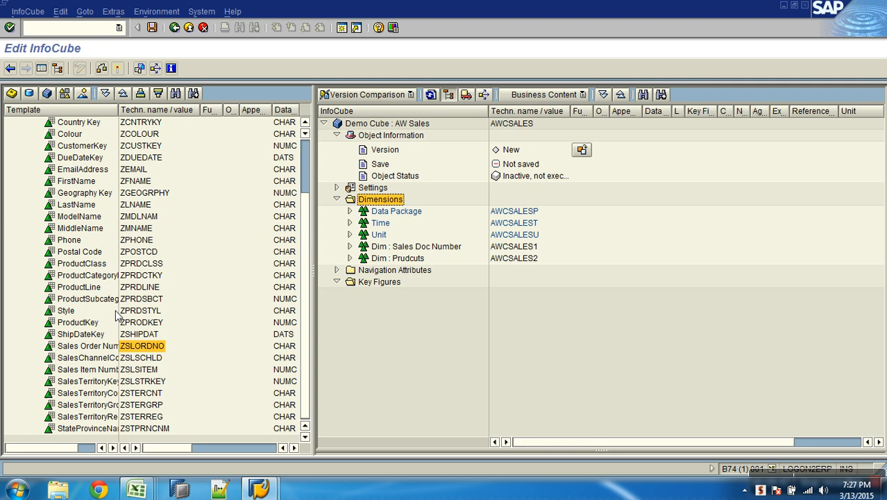
drag(95, 326, 382, 263)
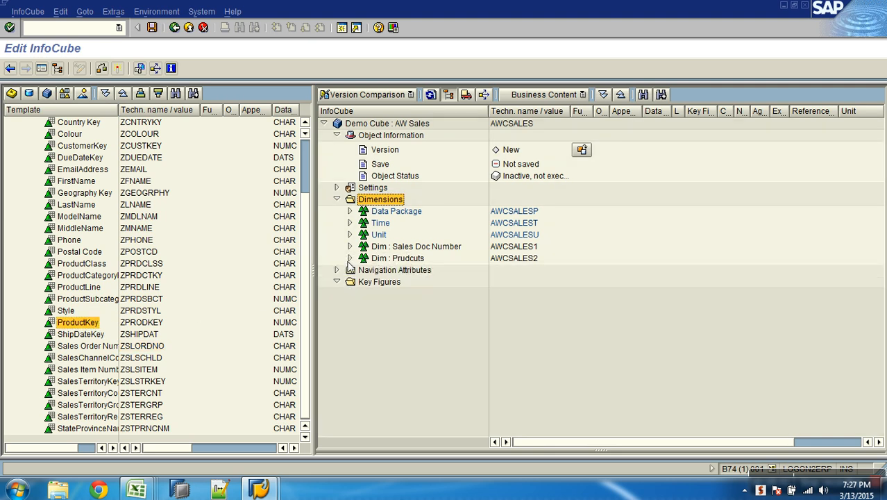
Copy the name "Dim : Sales Dates" from the AW Sales Design workbook in Excel and return to the InfoCube editor
key(alt+Tab)
click(342, 236)
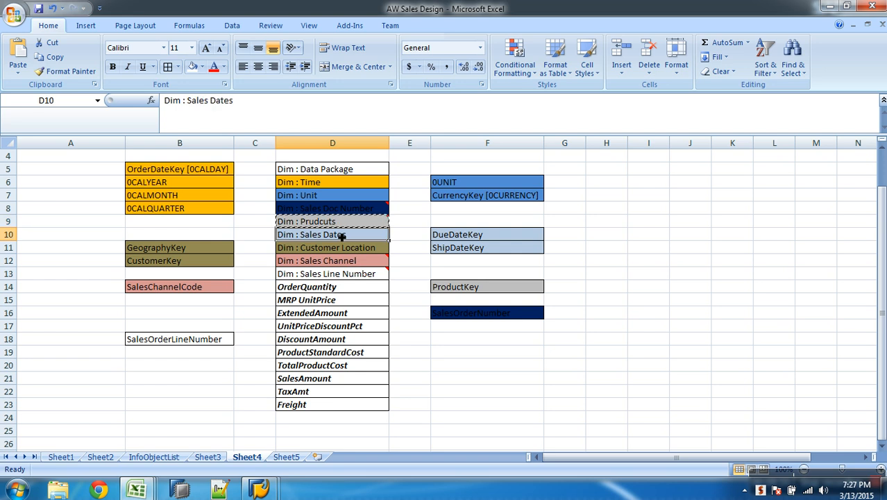
key(alt+Tab)
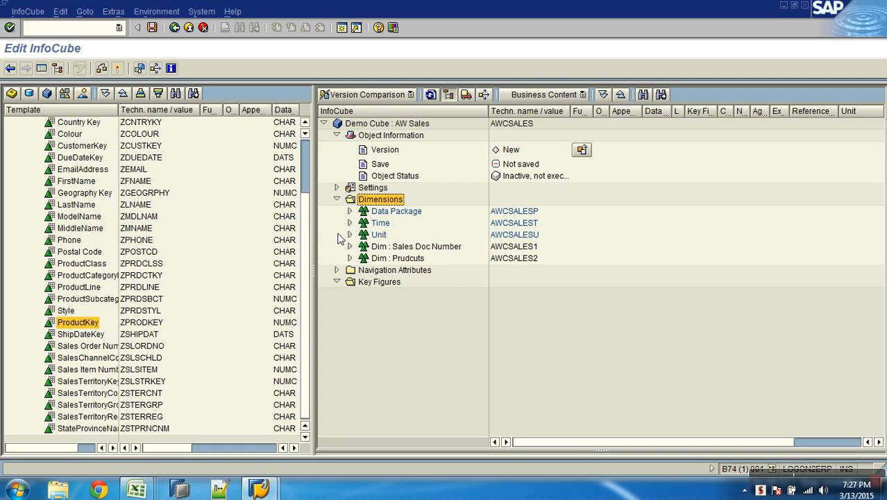
Create a new dimension with the description "Dim : Sales Dates" and collapse the Prudcuts dimension
right_click(387, 203)
click(426, 231)
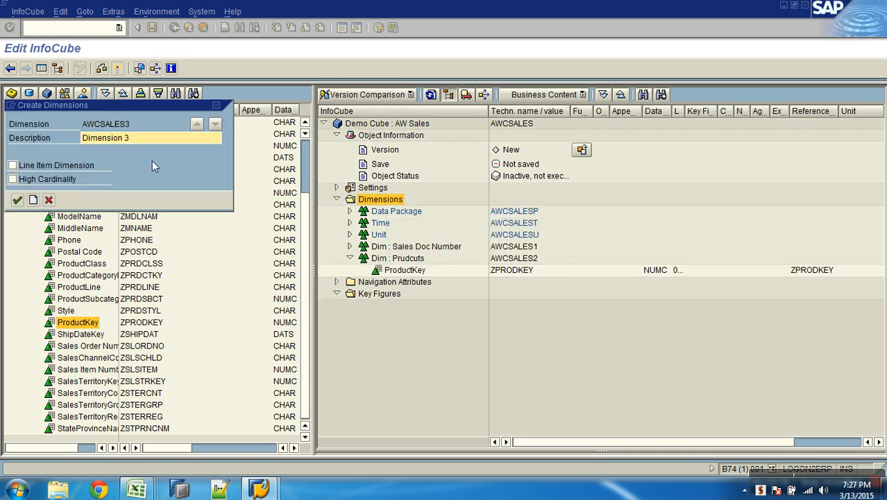
drag(142, 139, 57, 130)
text(Dim : Sales Dates)
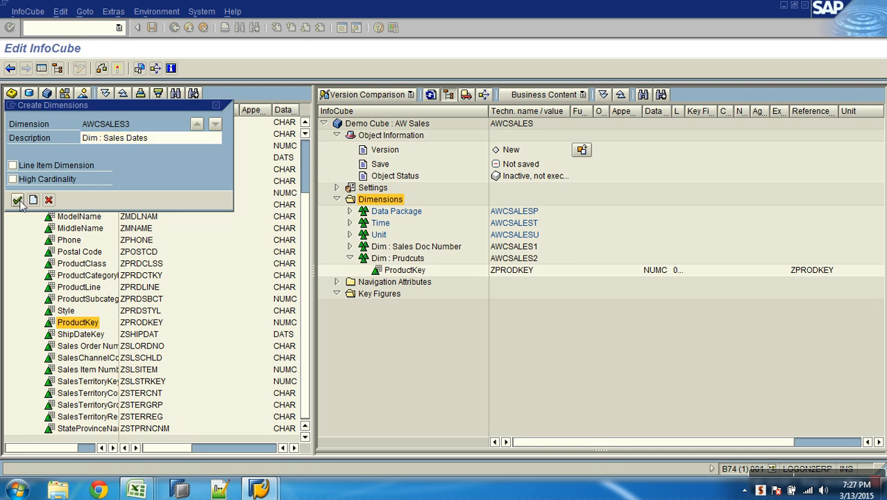
click(17, 200)
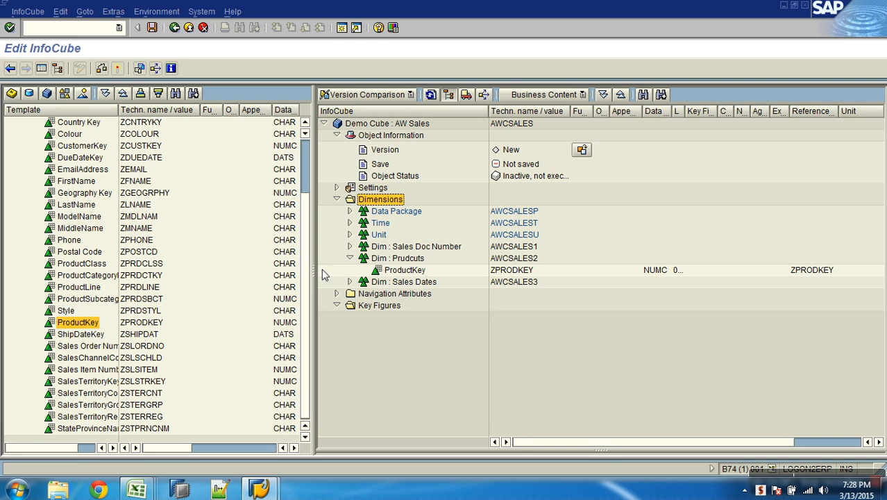
click(350, 258)
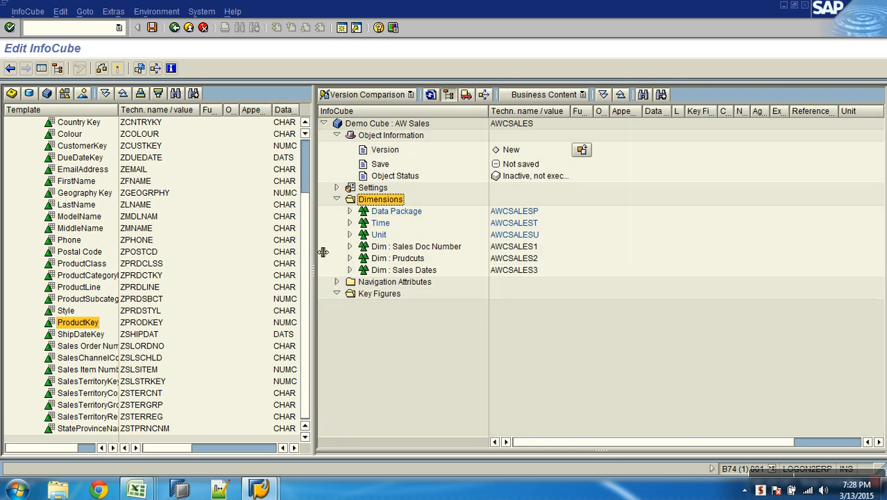
Add the characteristics DueDateKey (ZDUEDATE) and ShipDateKey (ZSHIPDAT) from the template to the Sales Dates dimension
scroll(308, 236, up, 1)
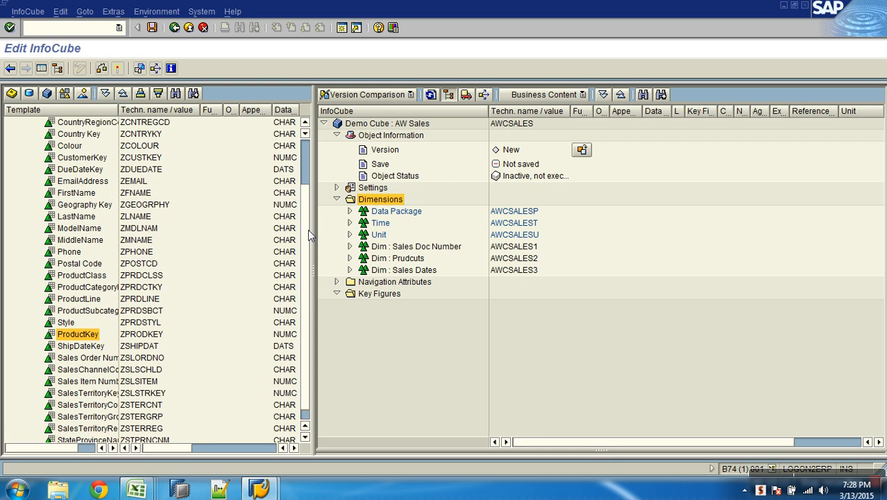
click(88, 347)
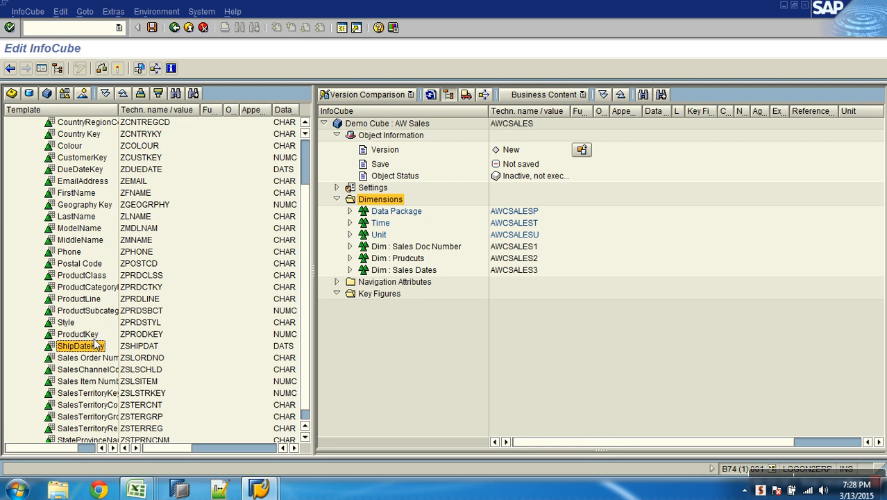
ctrl+click(82, 170)
drag(83, 172, 378, 270)
click(350, 270)
click(351, 271)
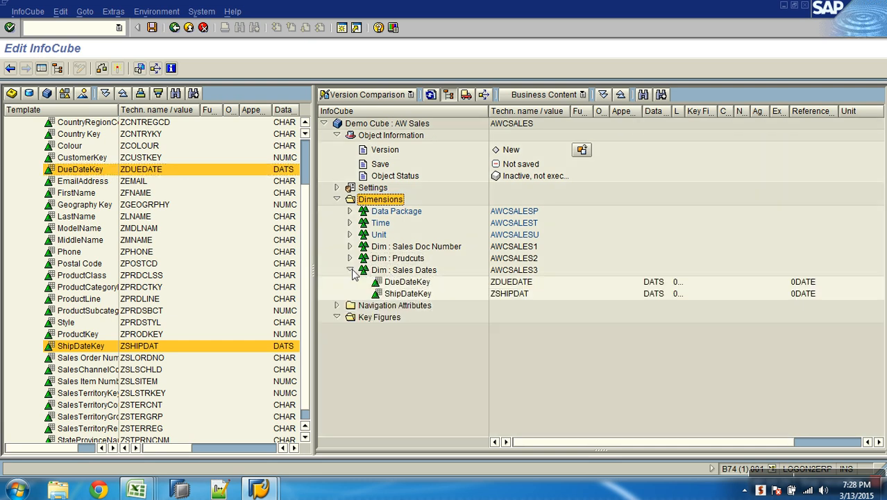
click(354, 270)
Copy the name "Dim : Customer Location" from the AW Sales Design workbook in Excel and return to the InfoCube editor
key(alt+Tab)
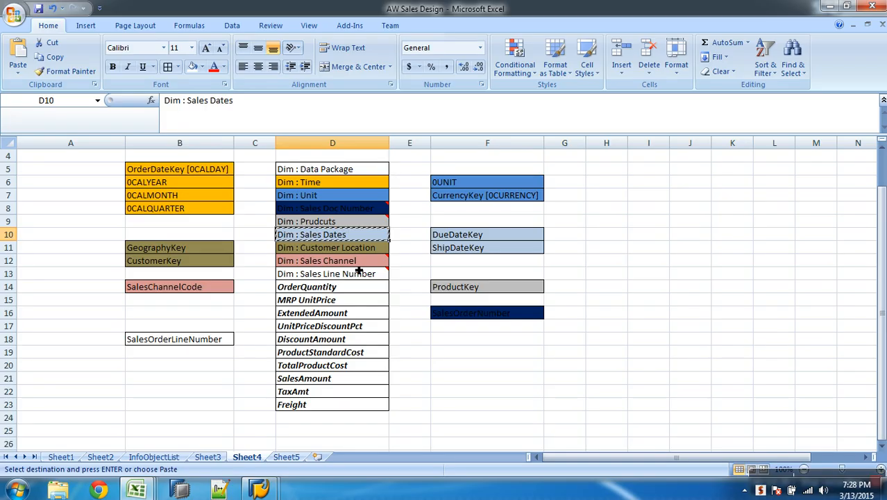
click(348, 248)
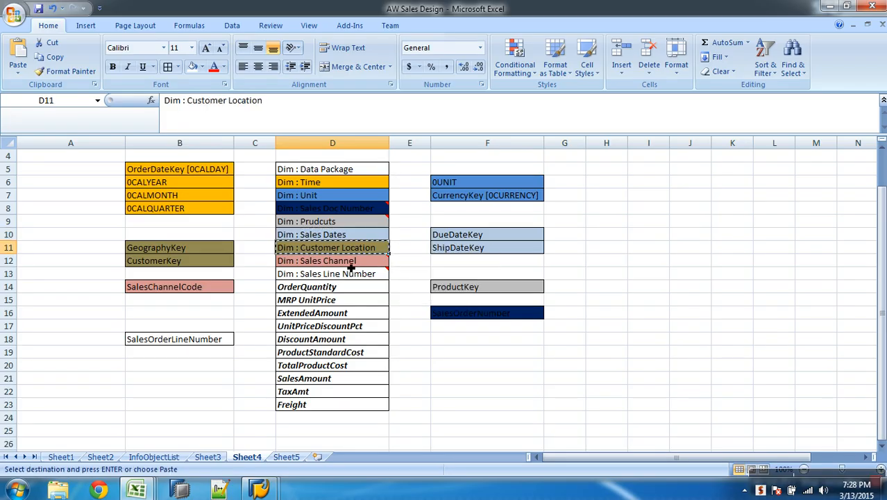
key(alt+Tab)
Create a new dimension with the description "Dim : Customer Location" and collapse the Sales Dates dimension
right_click(381, 199)
click(425, 220)
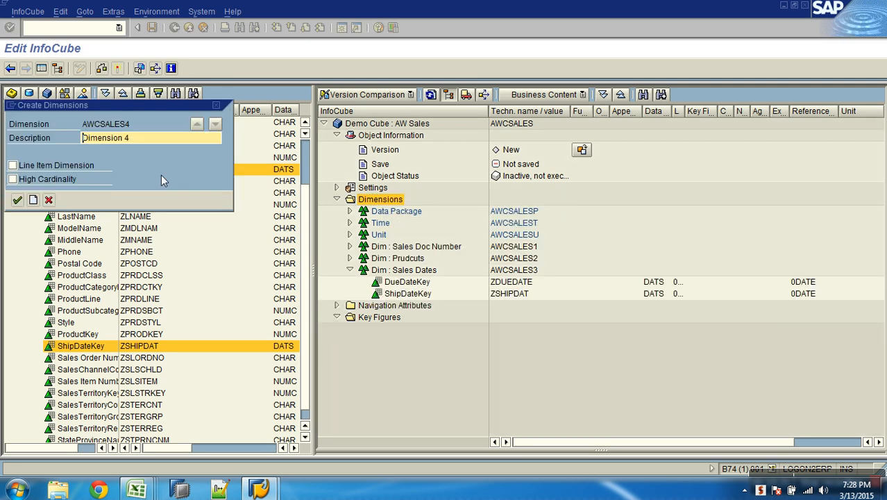
drag(170, 146, 78, 142)
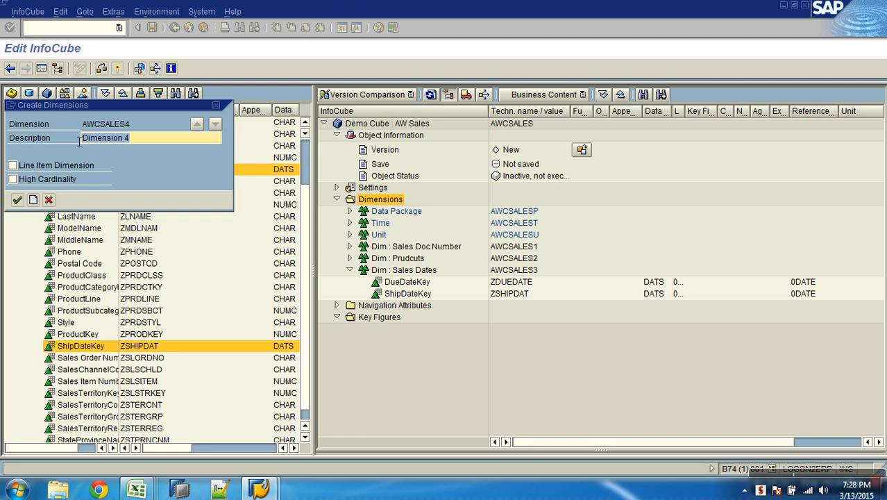
text(Dim : Customer Location)
click(18, 199)
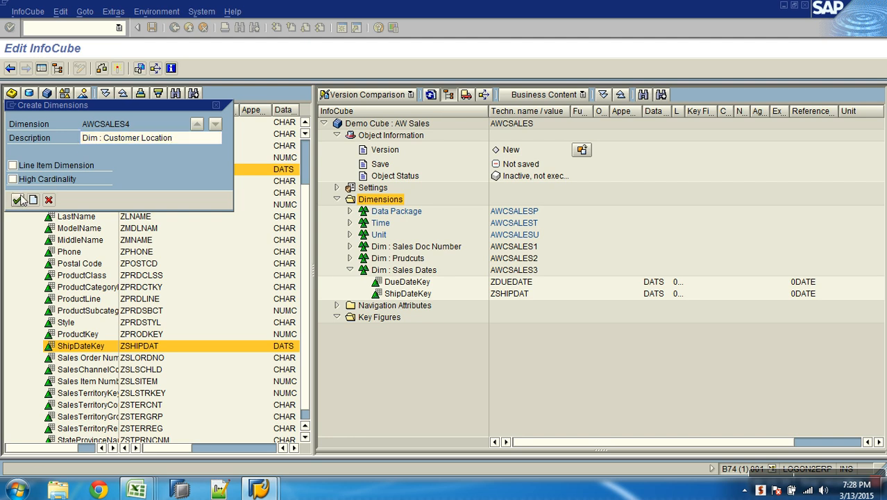
click(350, 269)
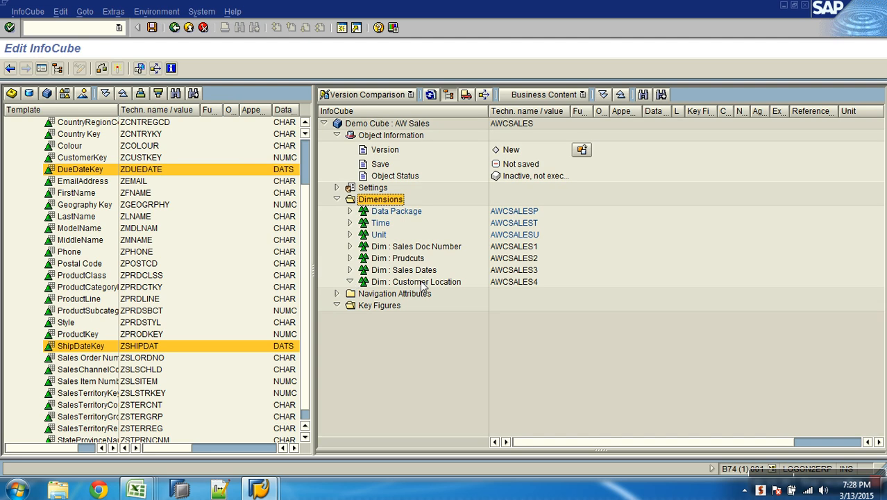
Check the Customer Location fields in the Excel design sheet, and add CustomerKey (ZCUSTKEY) and Geography Key (ZGEOGRPHY) to that dimension in the InfoCube editor
click(81, 170)
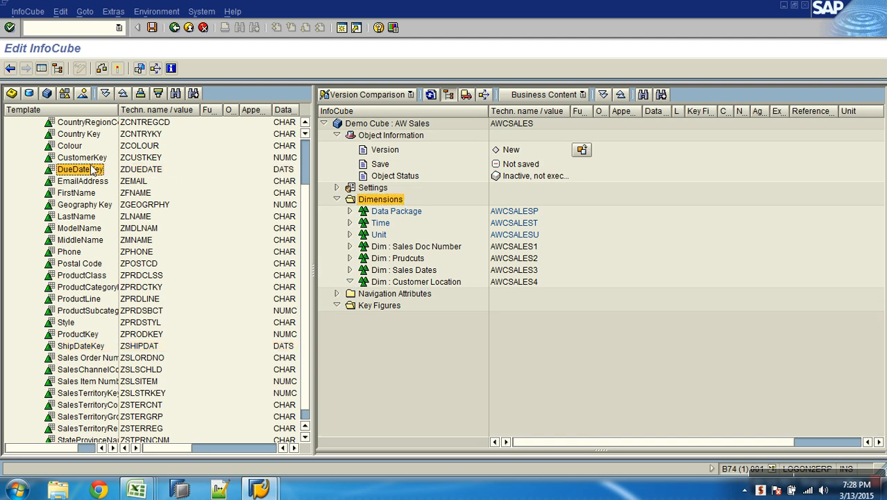
key(alt+Tab)
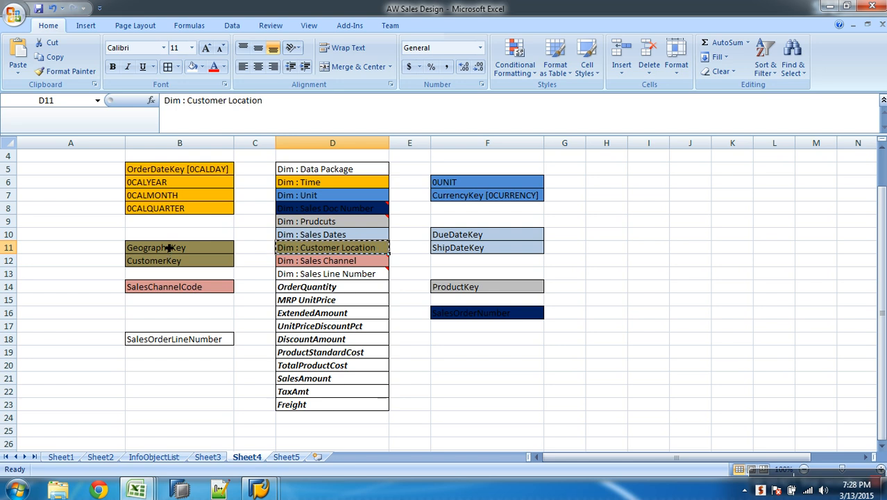
click(170, 248)
click(177, 261)
key(alt+Tab)
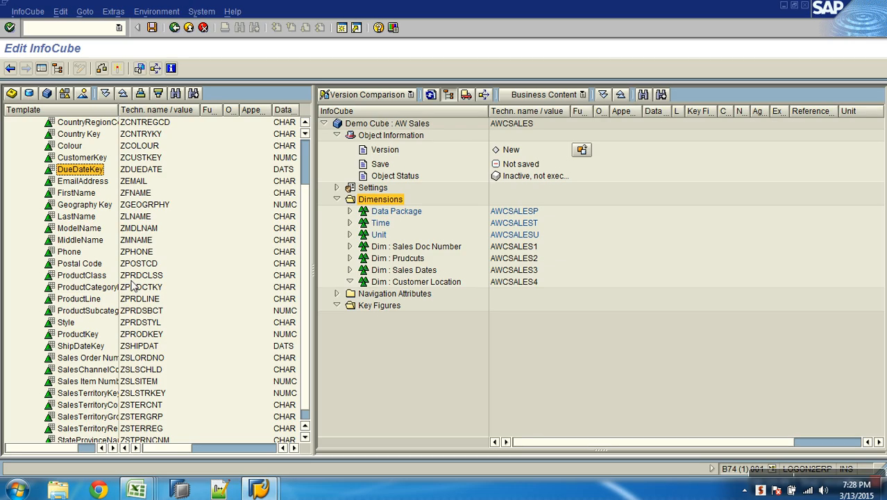
scroll(82, 233, up, 2)
click(81, 218)
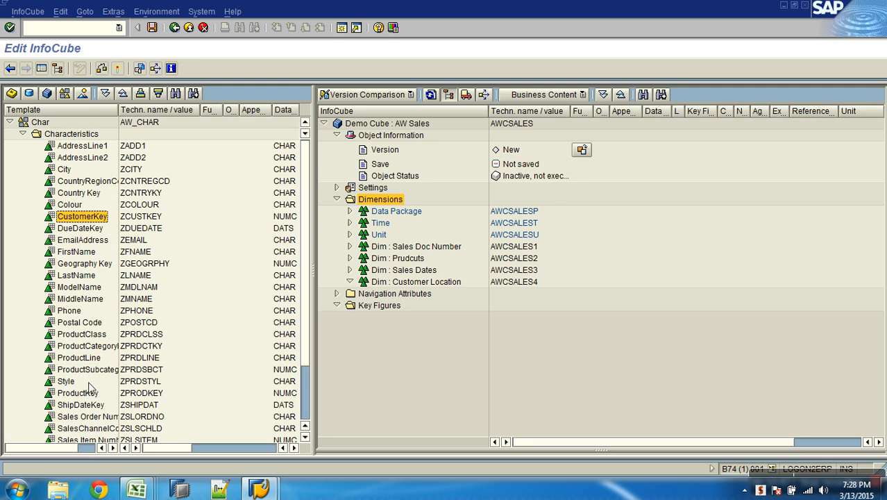
ctrl+click(87, 264)
drag(98, 220, 387, 287)
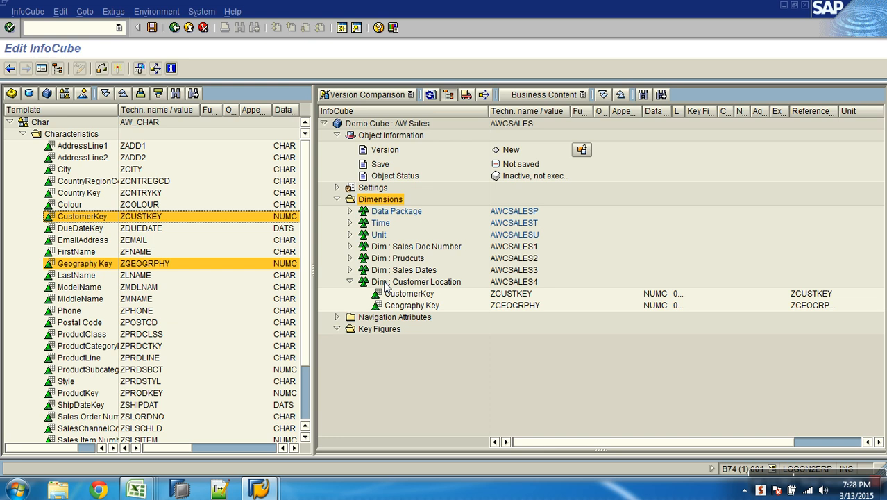
click(531, 283)
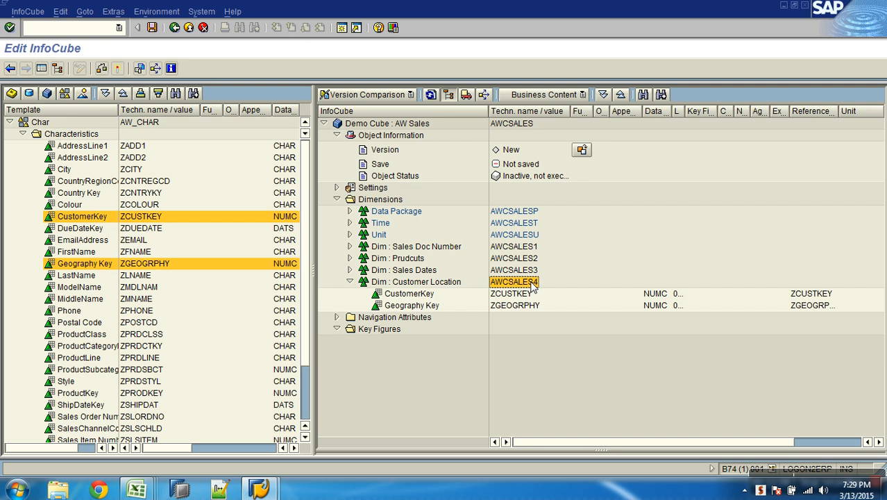
click(350, 282)
Copy the name "Dim : Sales Channel" from the AW Sales Design workbook in Excel and return to the InfoCube editor
key(alt+Tab)
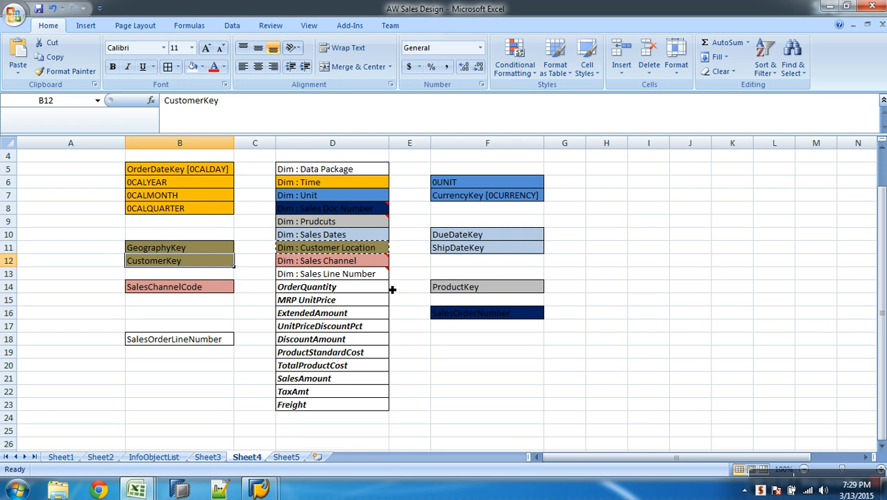
click(359, 265)
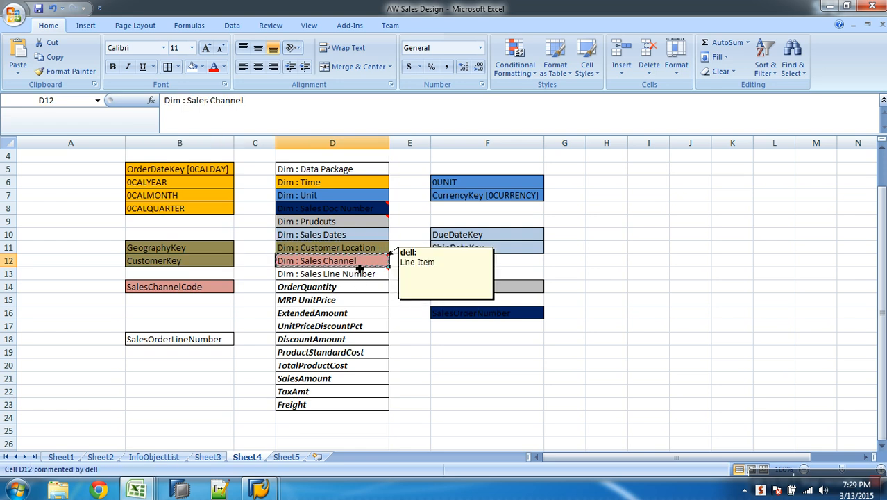
key(alt+Tab)
Create a new dimension with the description "Dim : Sales Channel", flag it as a Line Item Dimension, and collapse the Customer Location dimension
right_click(382, 200)
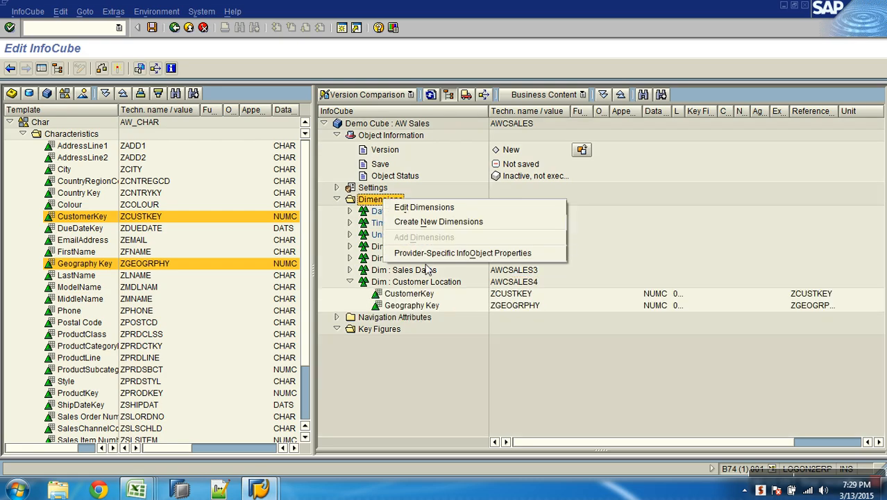
click(440, 222)
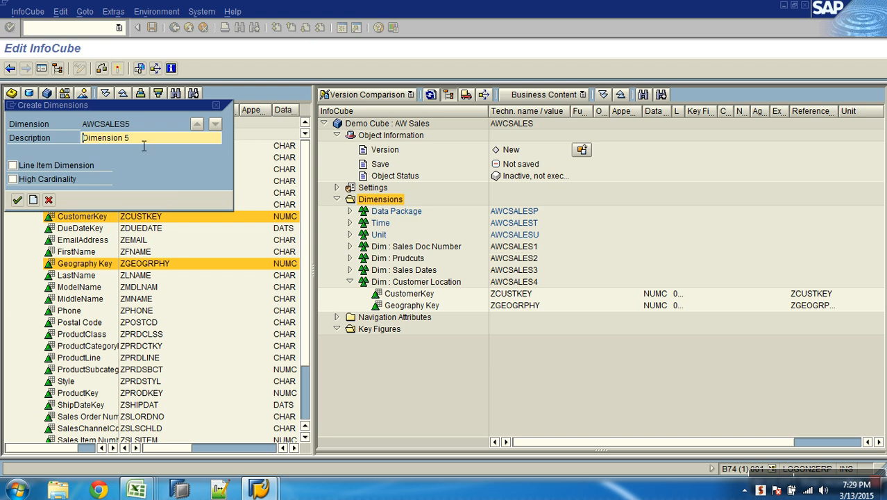
text(Dim : Sales Channel)
click(13, 166)
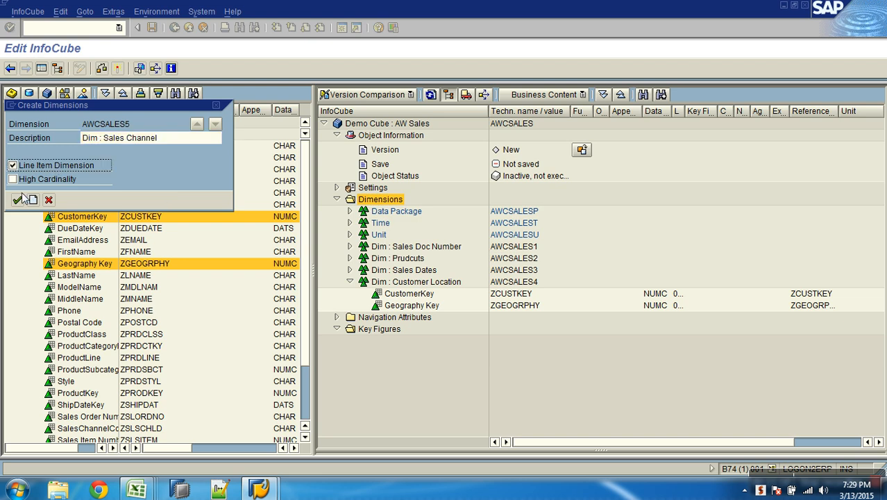
click(17, 200)
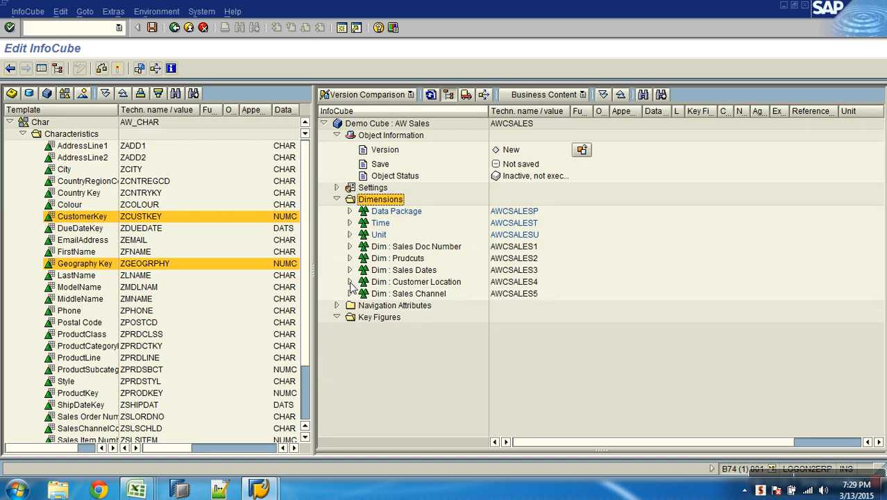
click(102, 218)
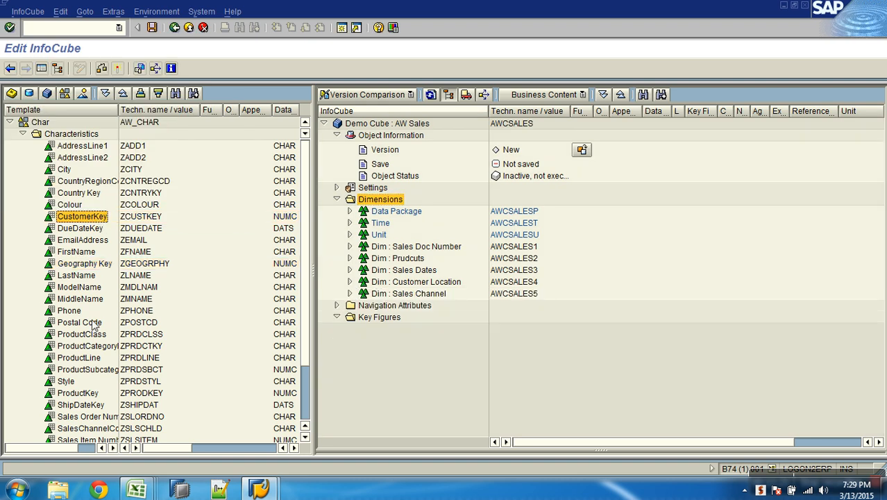
Add the characteristic SalesChannelCode (ZSLSCHLD) from the template to the Dim : Sales Channel dimension
scroll(95, 325, down, 2)
scroll(94, 374, down, 1)
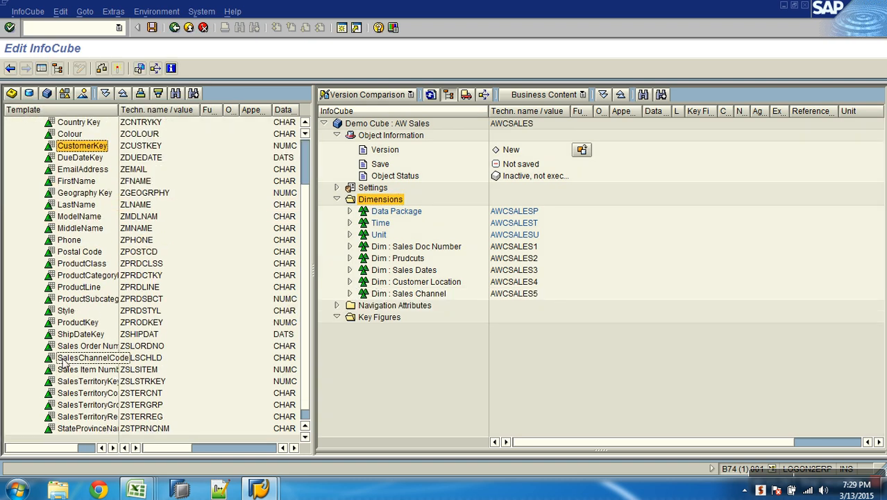
drag(92, 366, 415, 297)
Copy the name "Dim : Sales Line Number" from the AW Sales Design workbook in Excel and create a new InfoCube dimension with that description
key(alt+Tab)
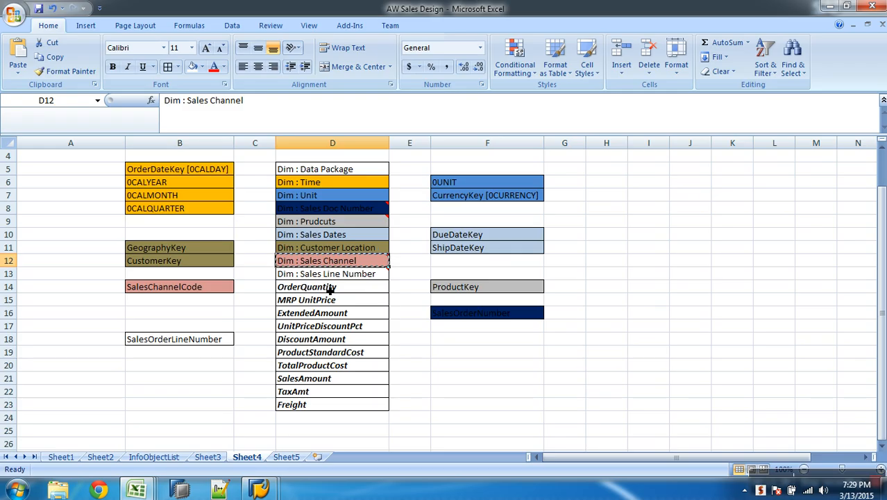
click(336, 279)
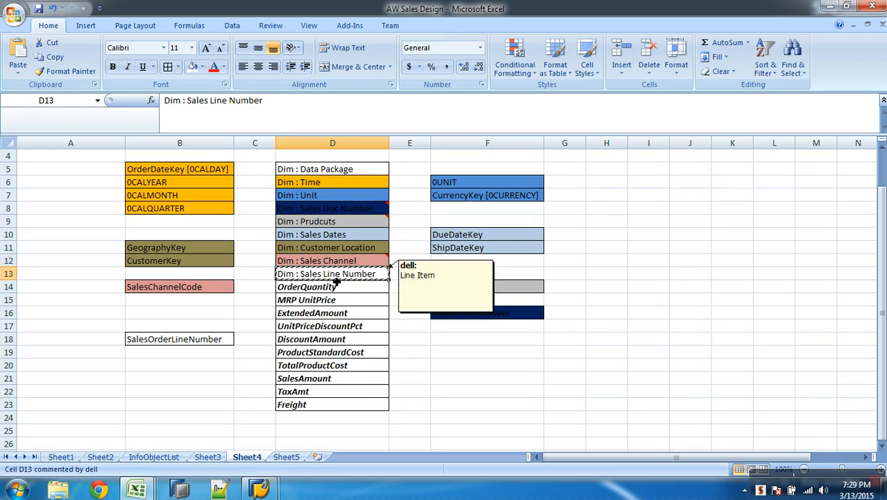
key(alt+Tab)
right_click(386, 200)
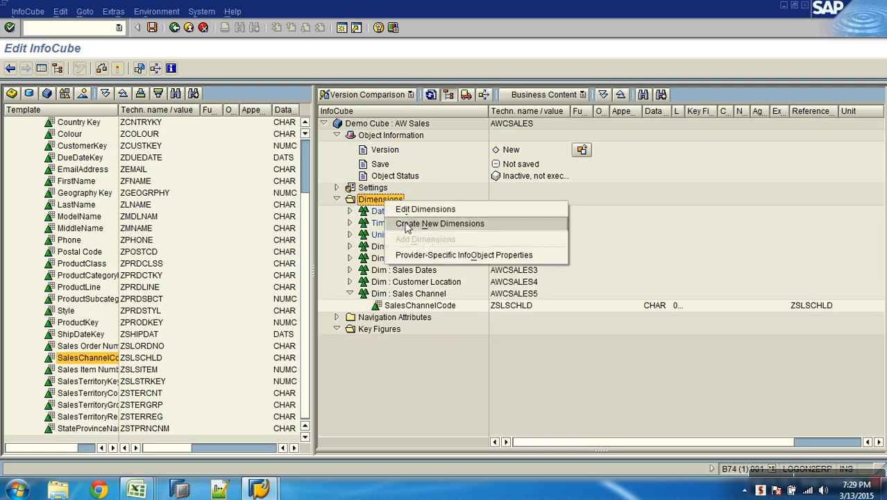
click(433, 223)
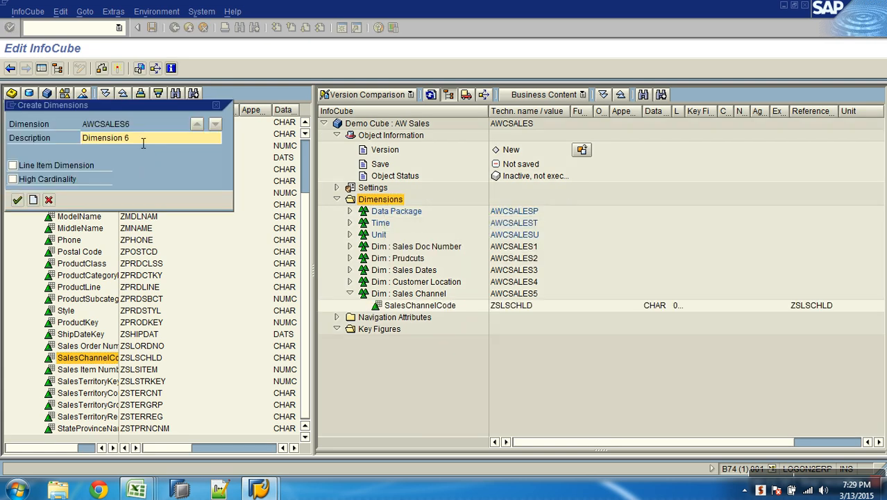
text(Dim : Sales Line Number)
key(Return)
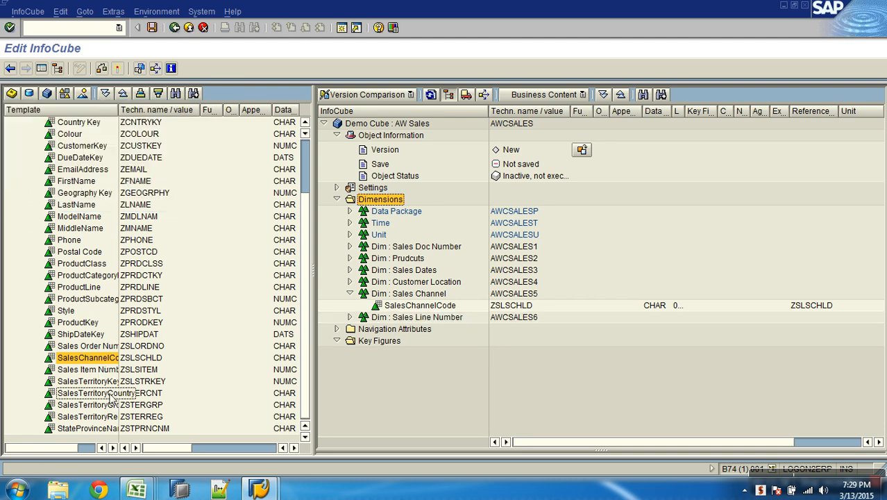
Flag the Dim : Sales Line Number dimension as a Line Item Dimension in its properties
right_click(403, 318)
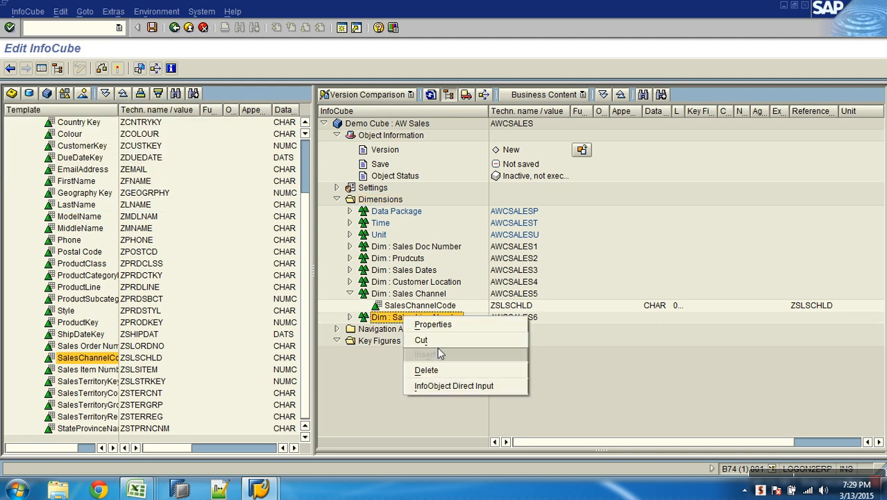
click(437, 324)
click(53, 167)
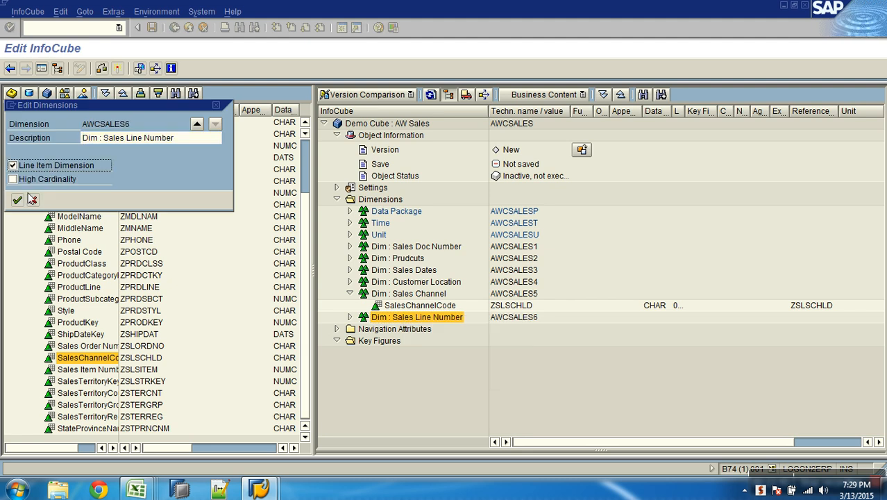
click(18, 200)
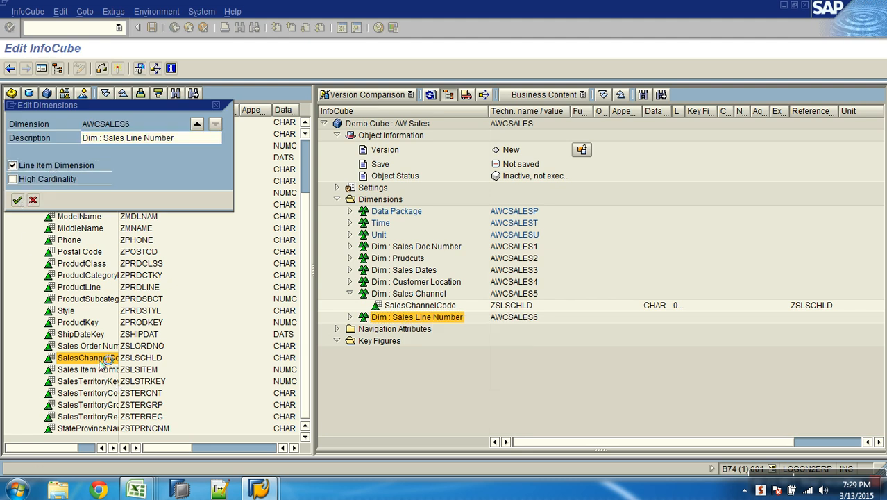
Add Sales Item Number (ZSLSITEM) to the Dim : Sales Line Number dimension and collapse the Sales Channel dimension
drag(104, 371, 388, 320)
click(349, 317)
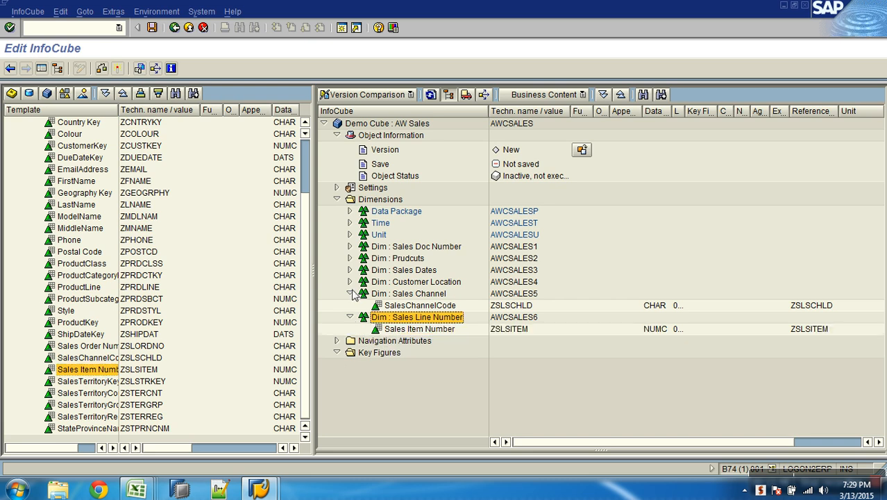
click(350, 293)
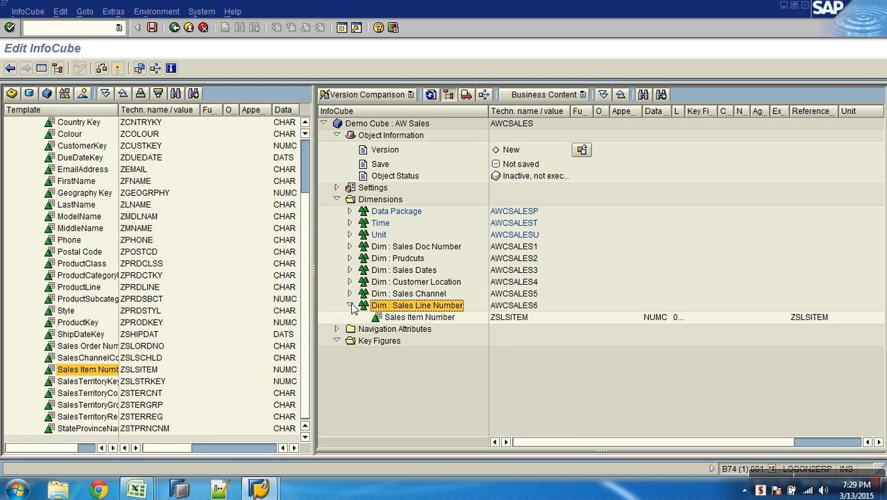
Review the Line Item Dimension and High Cardinality options in the Sales Line Number dimension's properties, and collapse that dimension
right_click(469, 308)
click(472, 314)
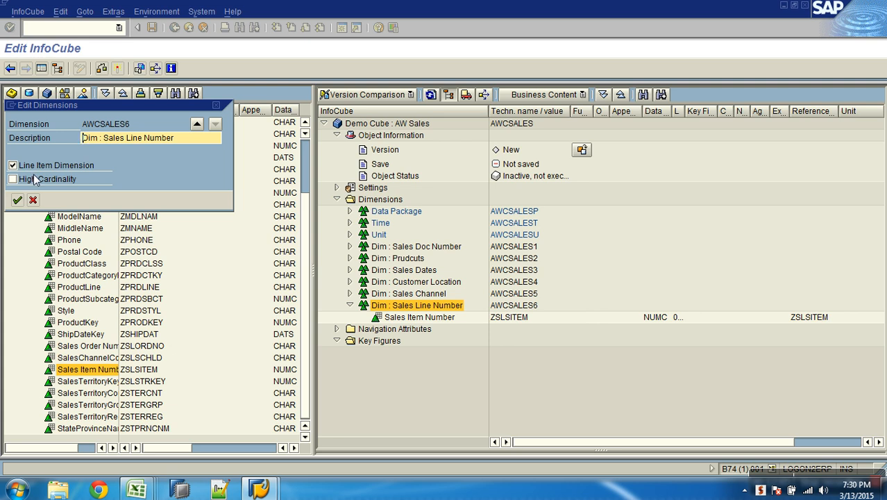
click(36, 180)
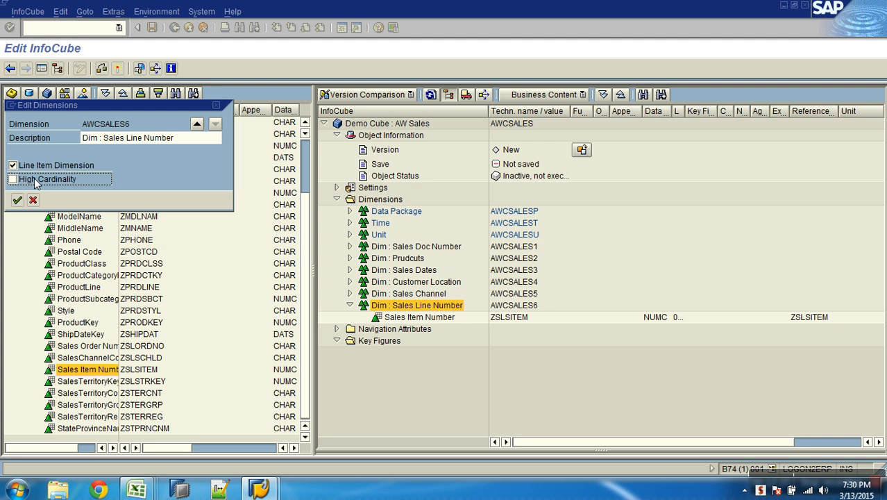
click(14, 201)
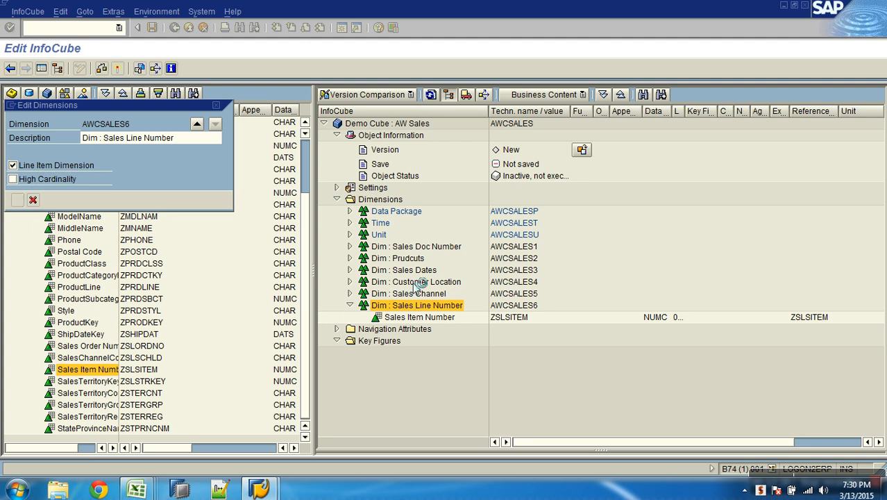
click(350, 306)
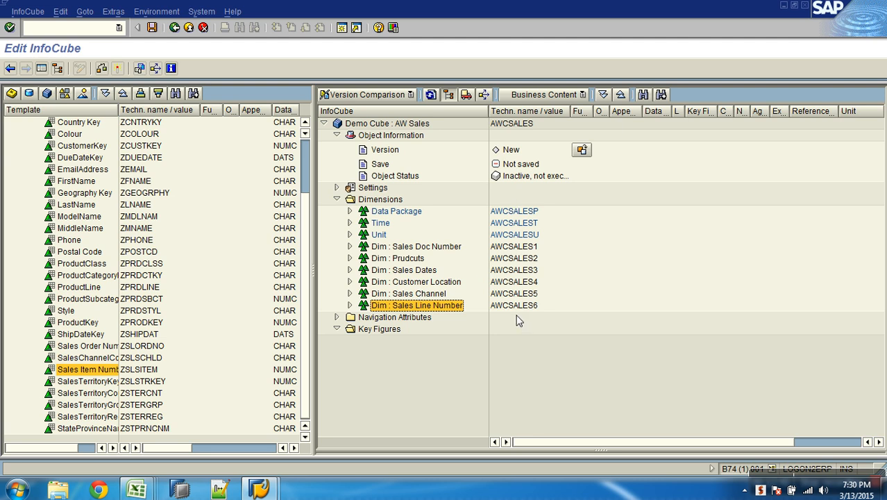
Check the key figures listed in the AW Sales Design workbook in Excel and open its InfoObjectList sheet
click(349, 233)
click(376, 330)
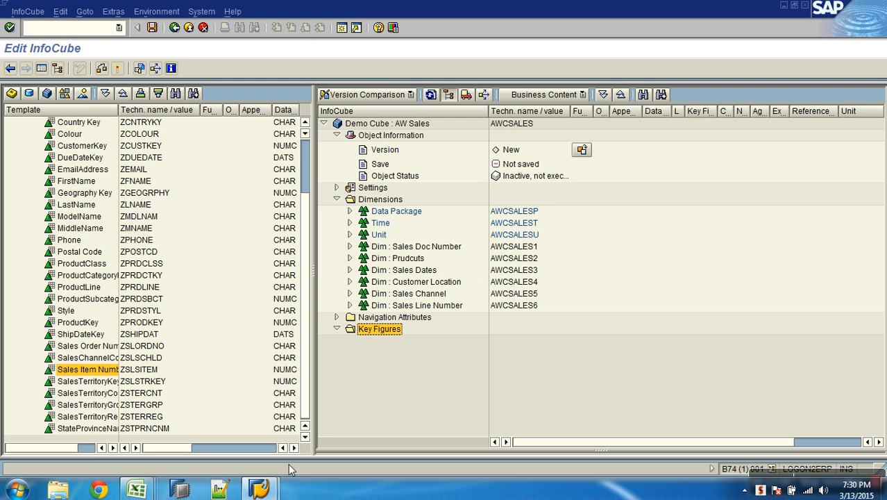
click(137, 489)
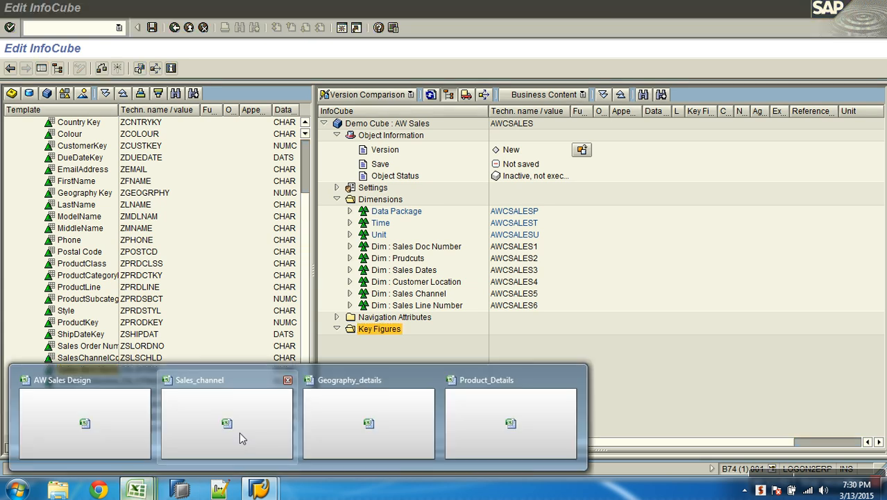
click(137, 426)
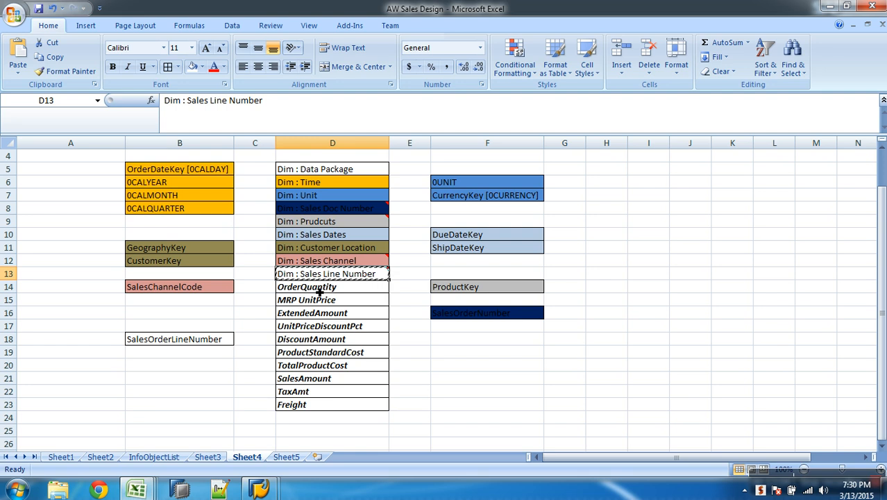
click(164, 458)
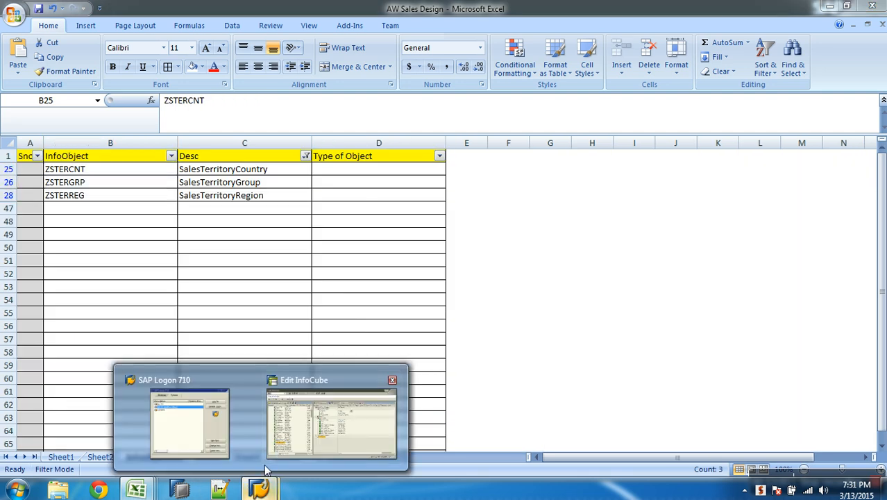
Return to the InfoCube editor, load the InfoObject catalog AW_KFIG as template, and widen its name column to show the full key figure names
click(315, 437)
scroll(302, 156, up, 3)
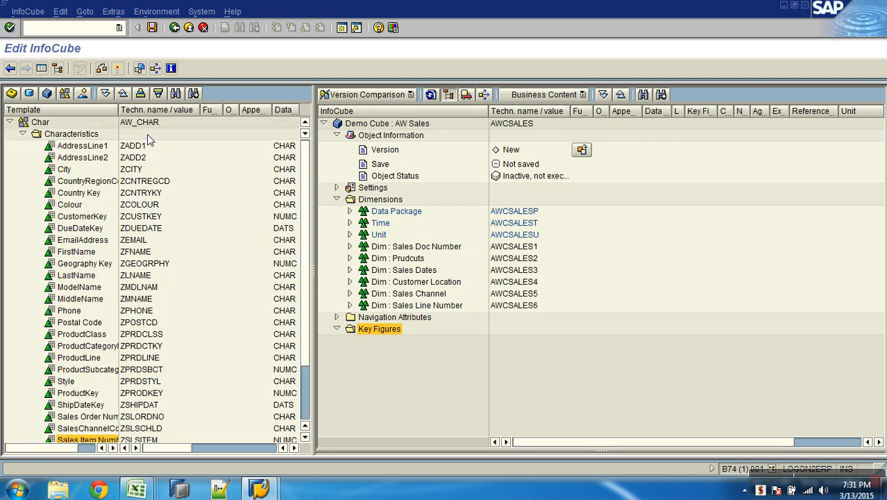
click(64, 93)
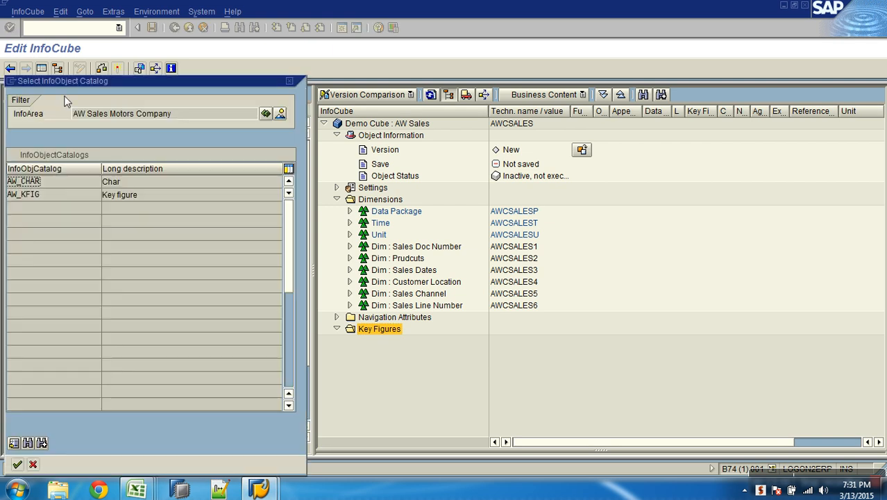
double_click(45, 194)
click(22, 135)
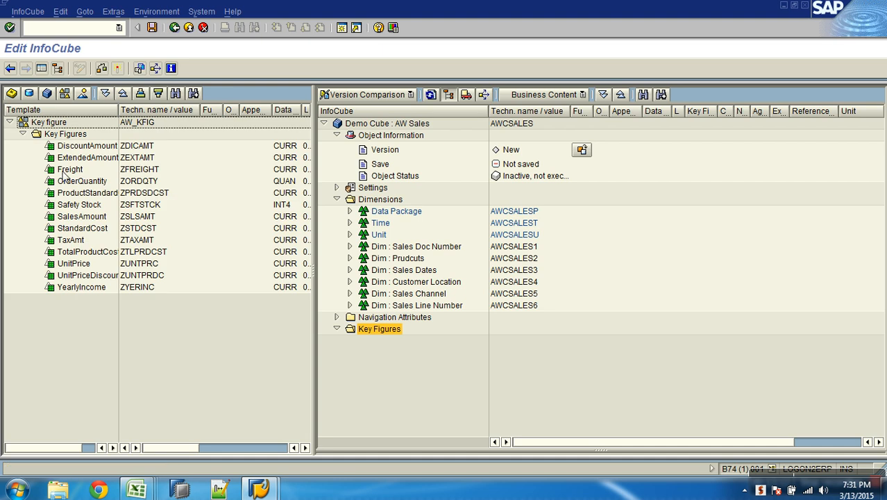
drag(120, 110, 158, 111)
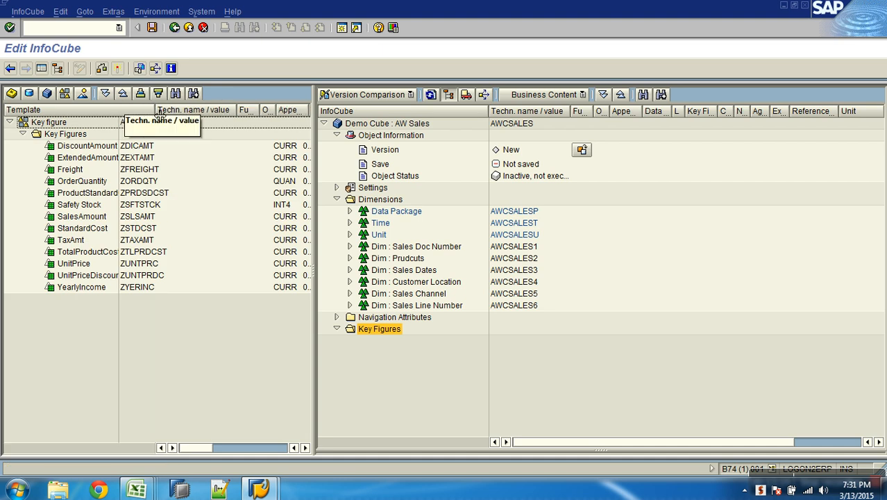
Add all key figures of the AW_KFIG catalog except Safety Stock, StandardCost and YearlyIncome to the InfoCube's Key Figures folder
click(89, 145)
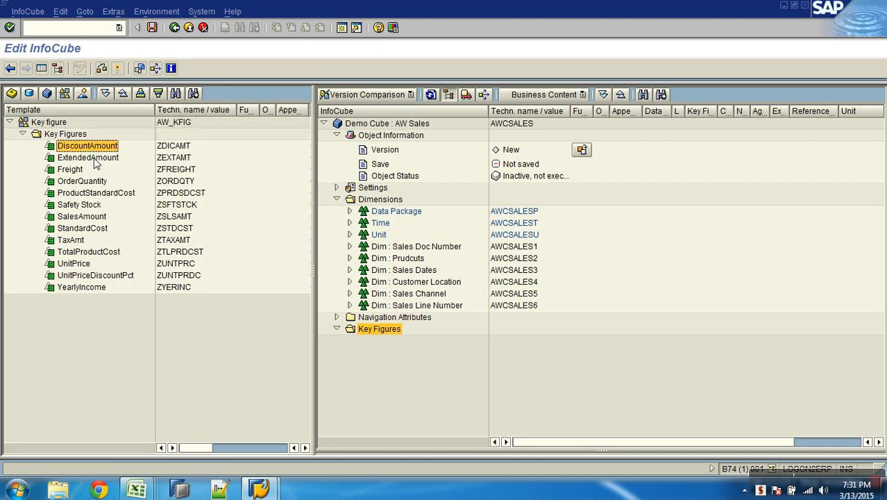
ctrl+click(93, 158)
ctrl+click(78, 171)
ctrl+click(97, 182)
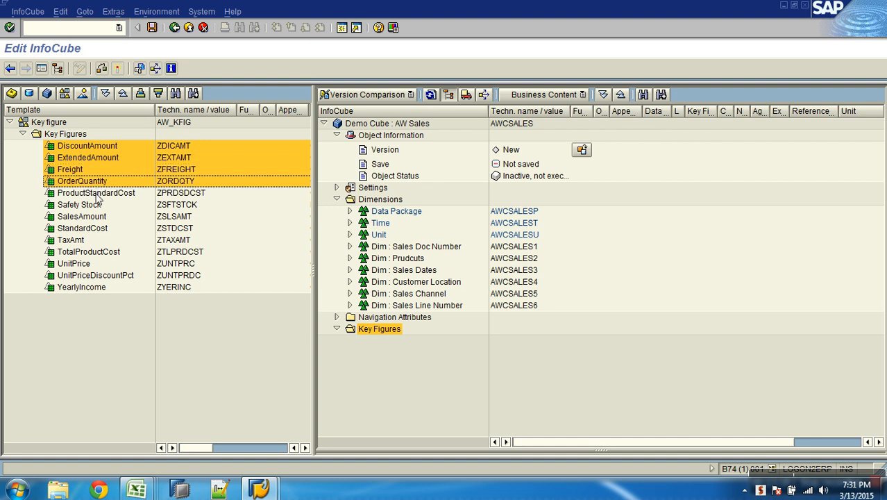
ctrl+click(100, 194)
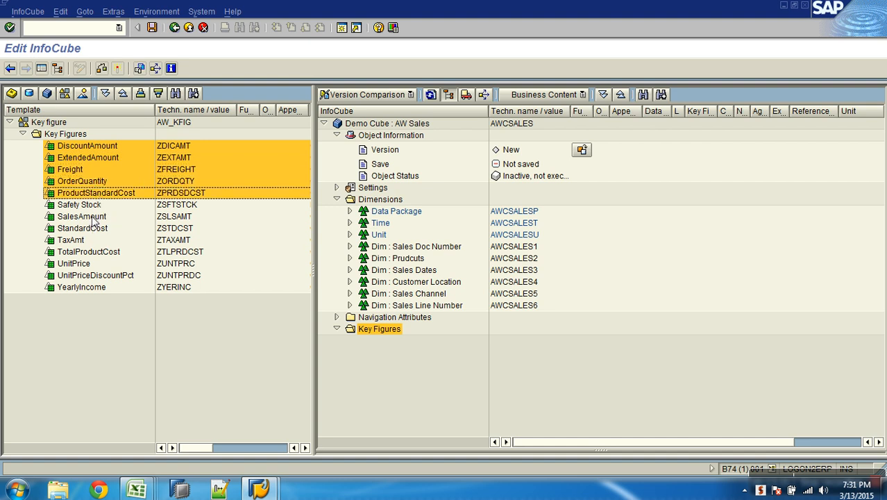
ctrl+click(94, 217)
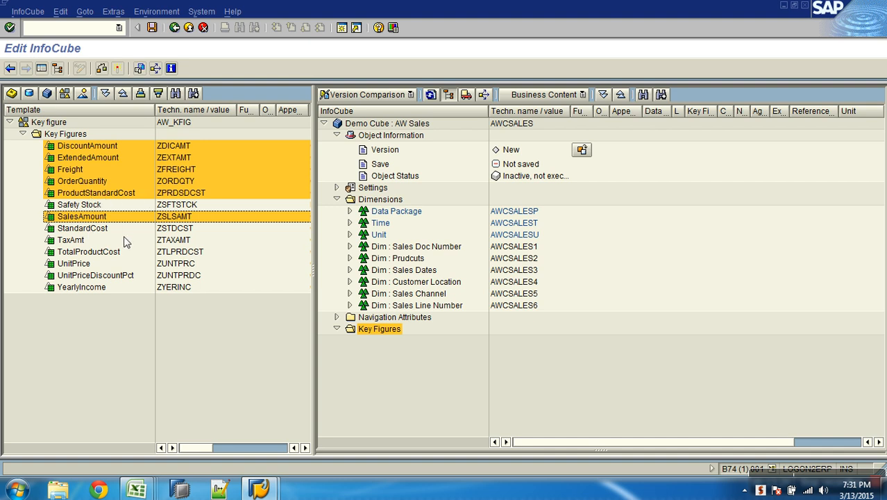
ctrl+click(71, 241)
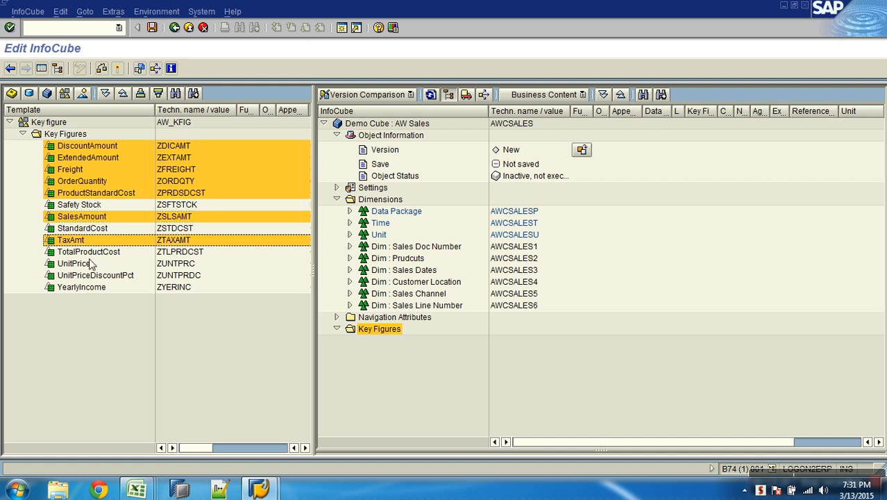
ctrl+click(96, 252)
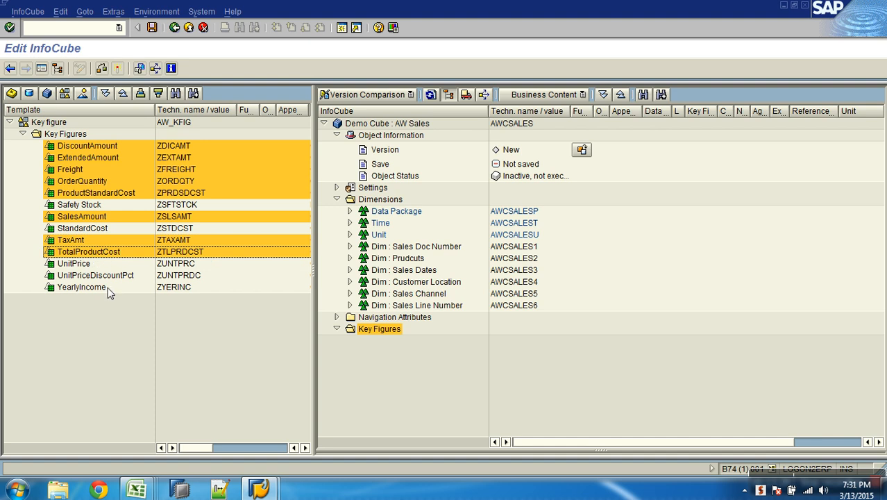
ctrl+click(86, 265)
ctrl+click(99, 277)
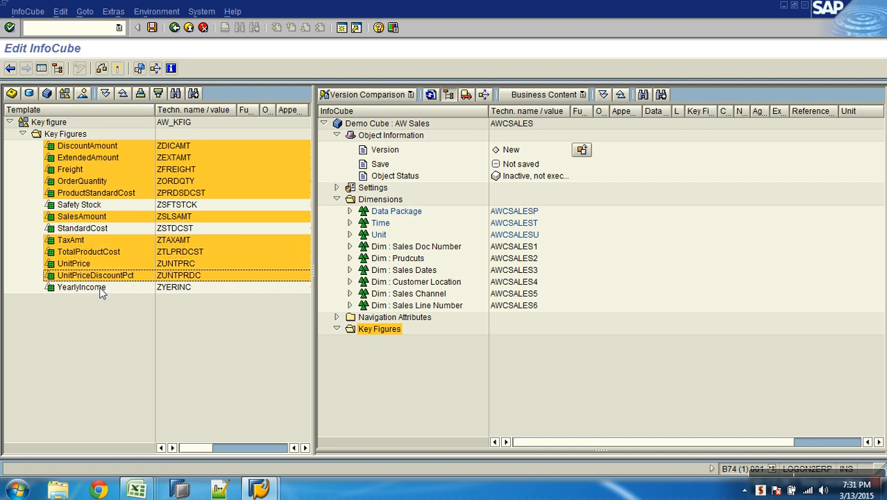
drag(115, 280, 378, 331)
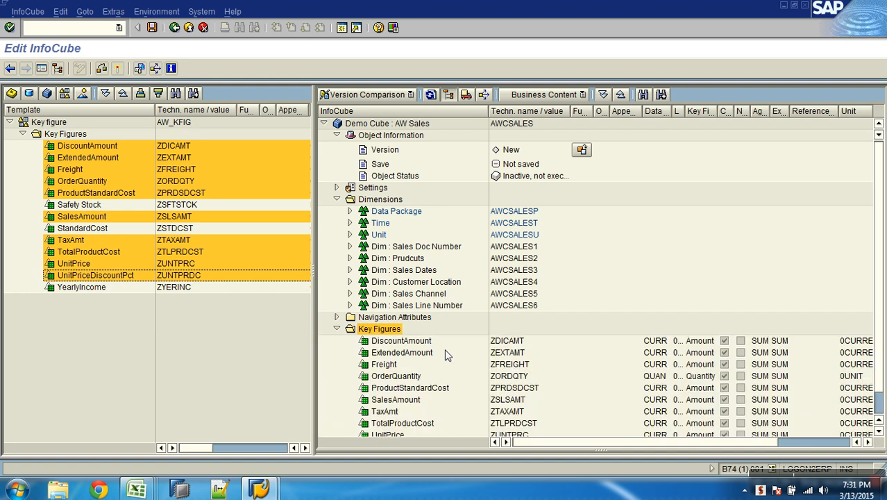
Review the InfoCube's key figures and compare them with the key figure list on Sheet4 of the AW Sales Design workbook in Excel
click(394, 344)
scroll(393, 344, down, 1)
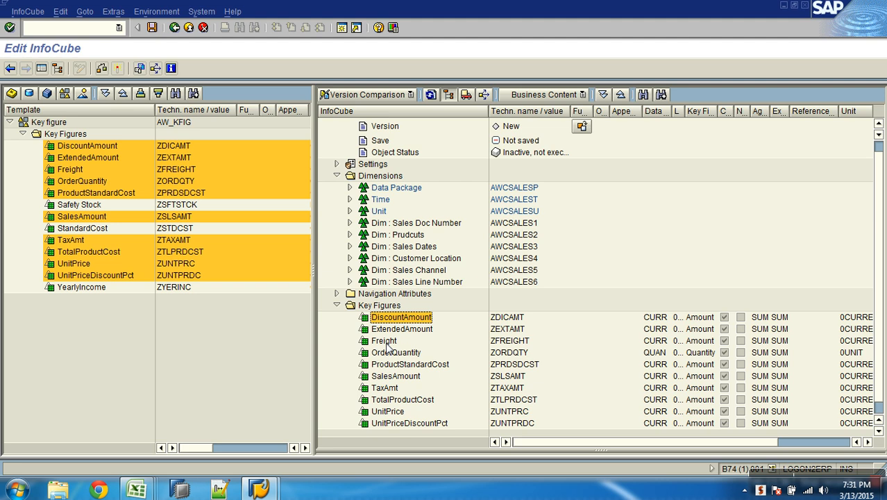
click(386, 341)
click(394, 377)
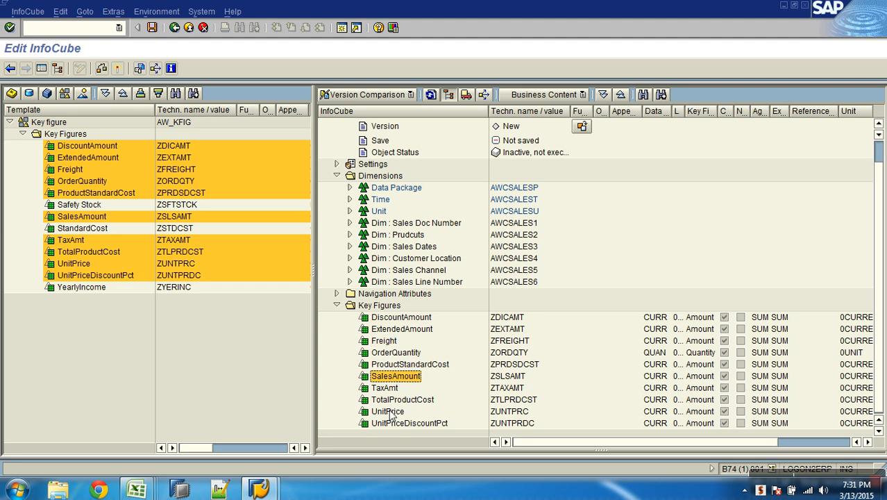
key(alt+Tab)
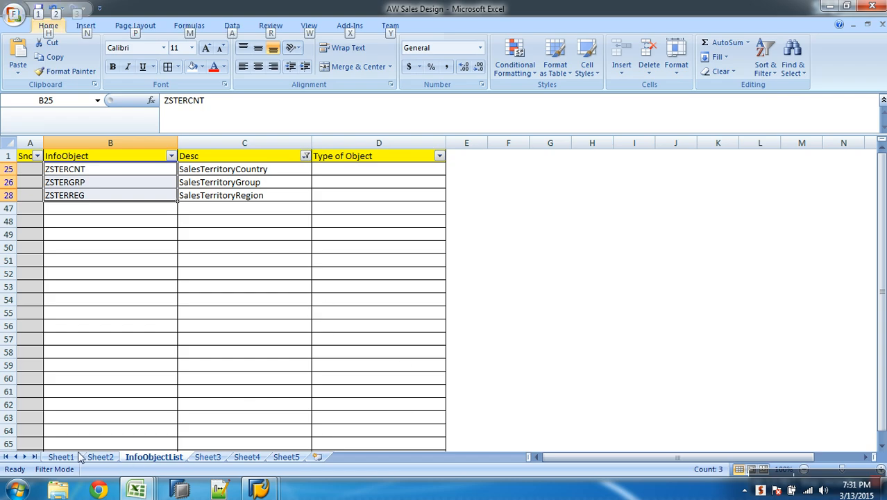
click(75, 456)
click(247, 456)
click(286, 456)
click(247, 457)
key(Down)
key(Down)
click(317, 313)
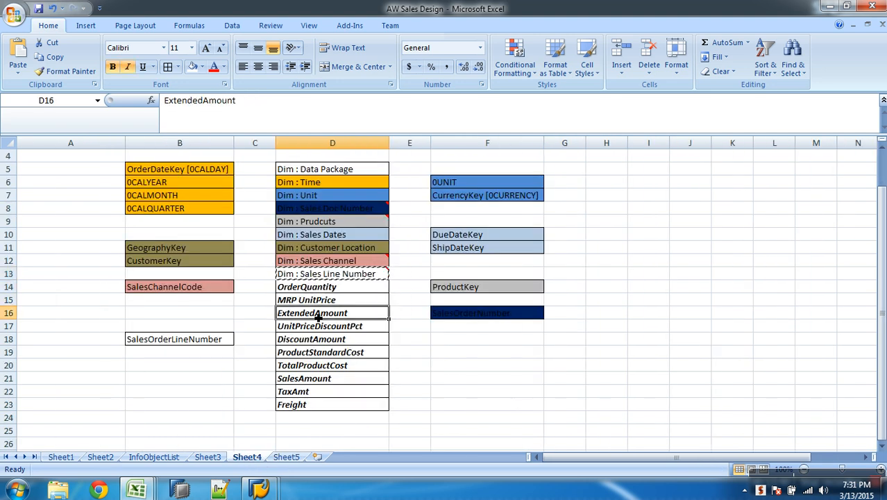
Check ProductStandardCost in the workbook's key figure list and return to the InfoCube editor in SAP
click(317, 353)
key(alt+Tab)
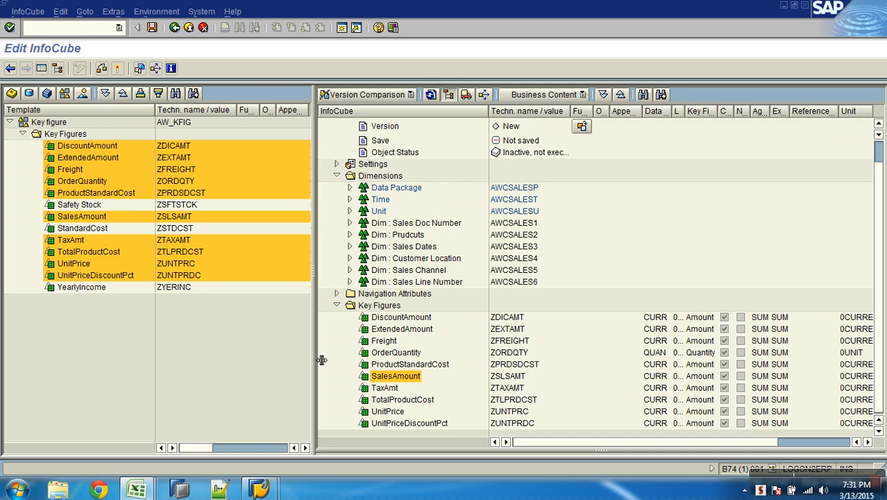
scroll(604, 203, up, 1)
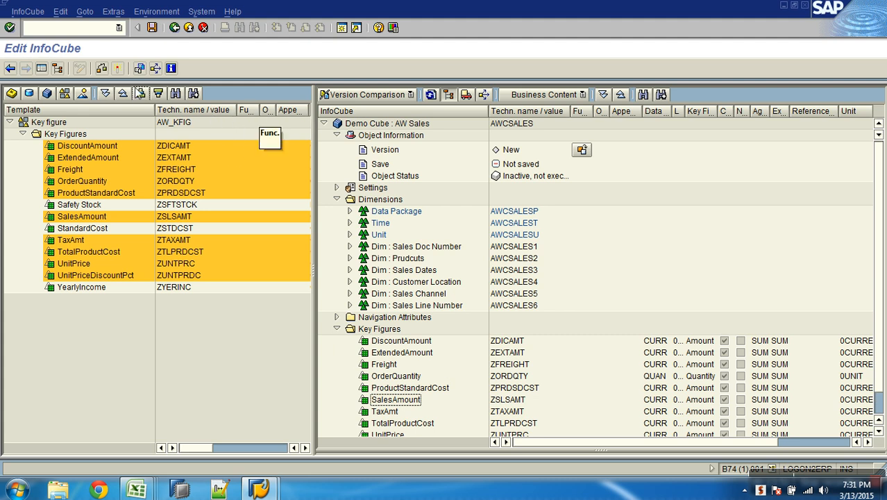
click(43, 68)
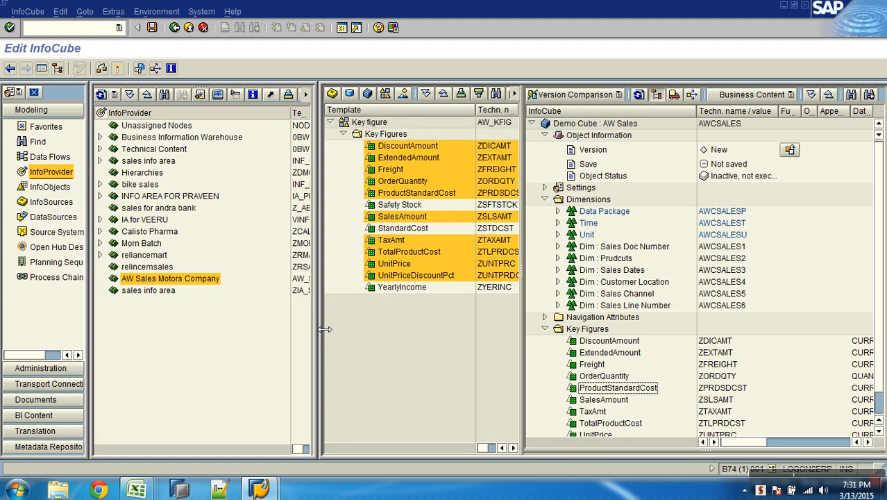
click(42, 68)
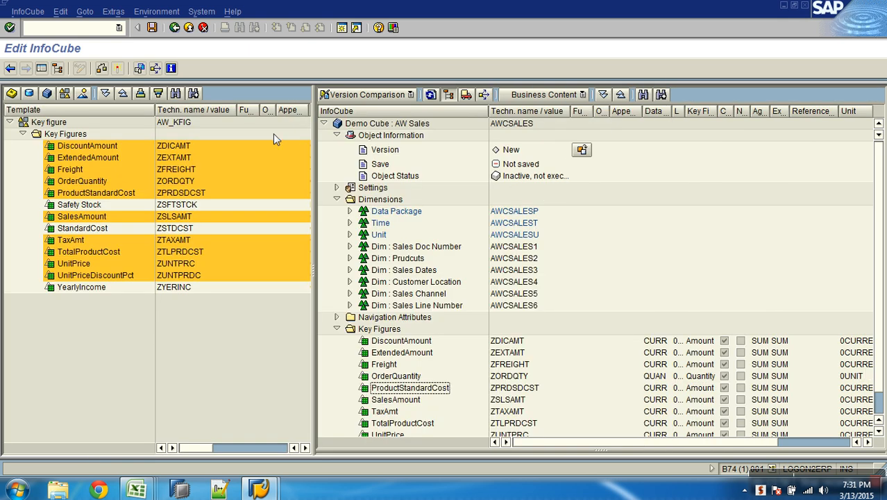
click(42, 68)
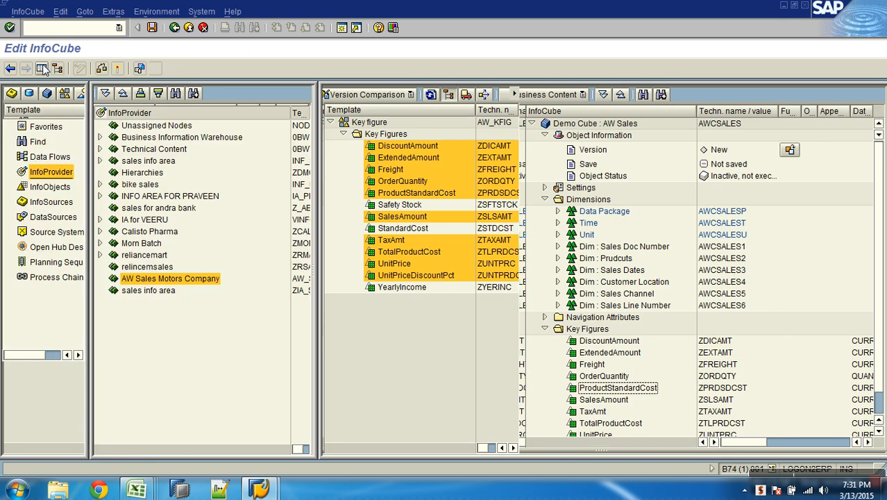
click(43, 69)
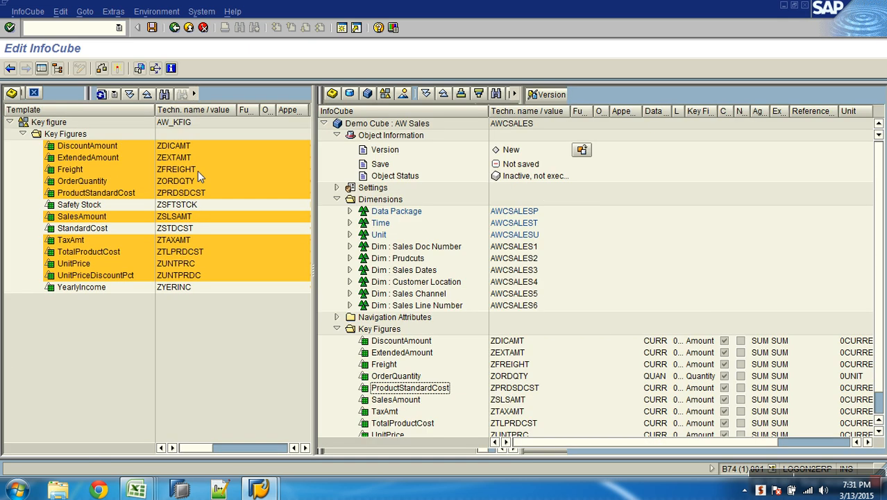
Shrink the template area to give the InfoCube tree the full width, and widen its Unit column to show the complete unit names
drag(313, 142, 11, 174)
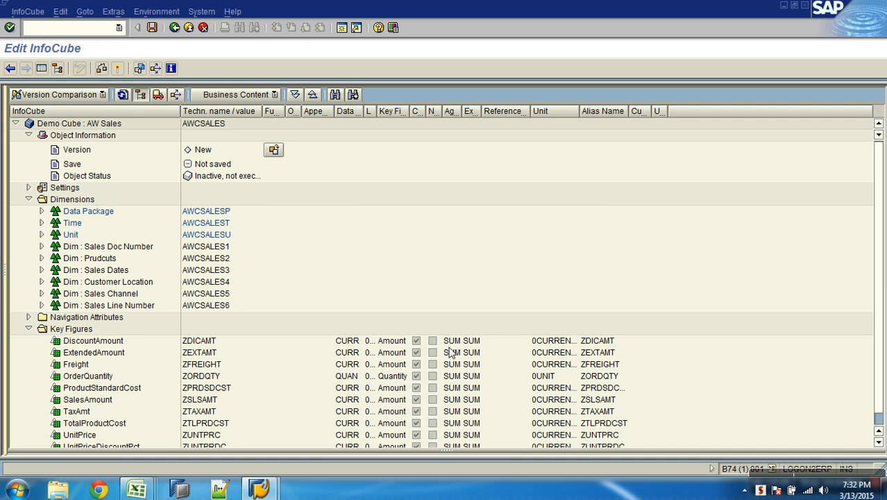
click(879, 429)
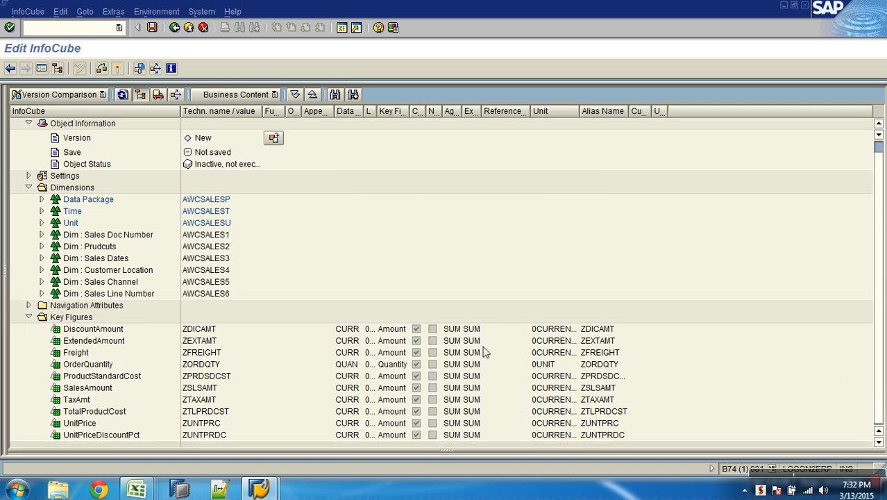
drag(580, 112, 609, 112)
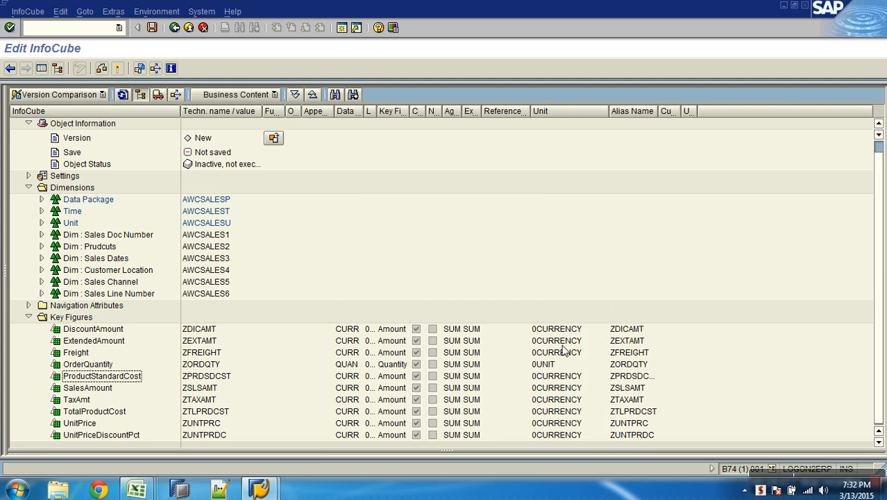
Examine the units assigned to the key figures and compare them with the characteristics in the InfoCube's Unit dimension
click(548, 366)
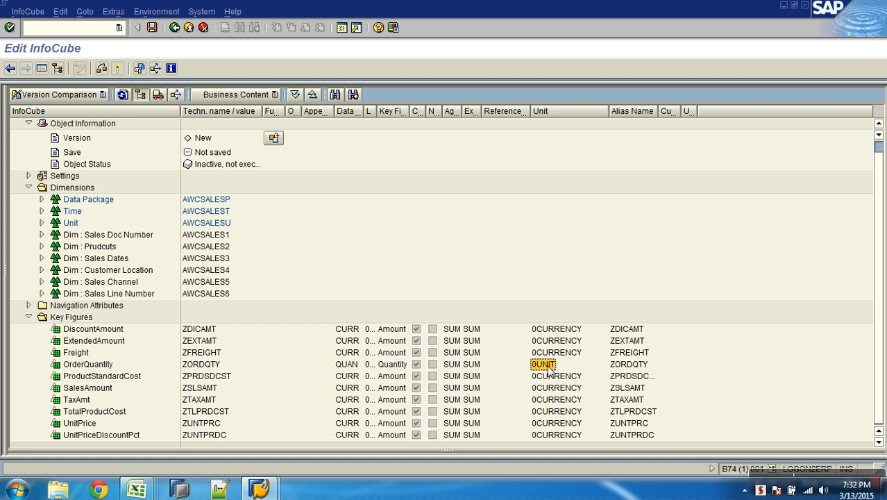
click(70, 330)
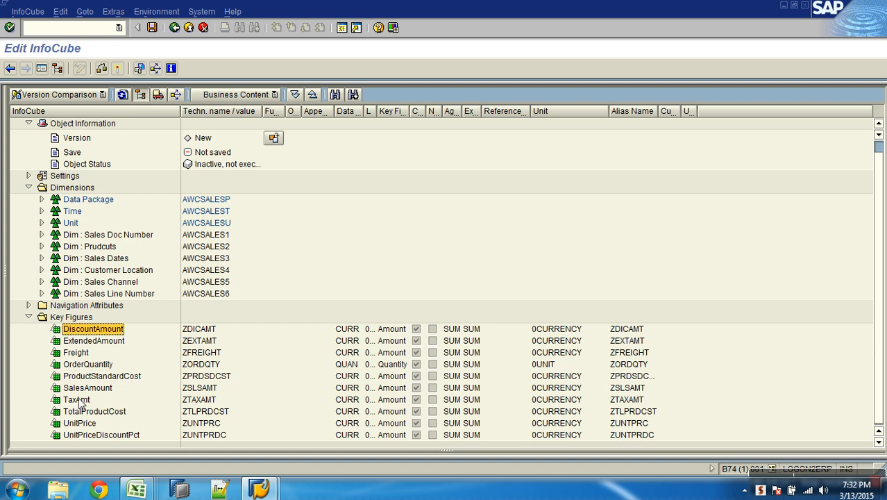
click(578, 327)
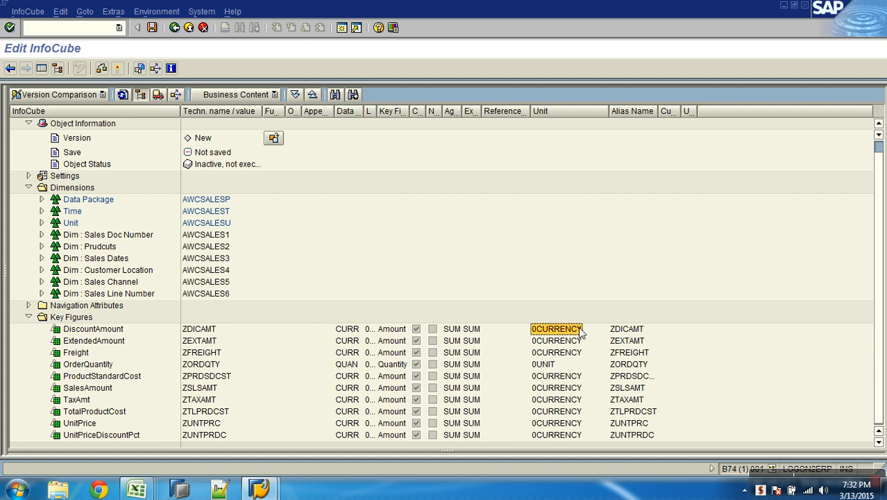
click(553, 366)
click(41, 223)
click(189, 235)
click(200, 250)
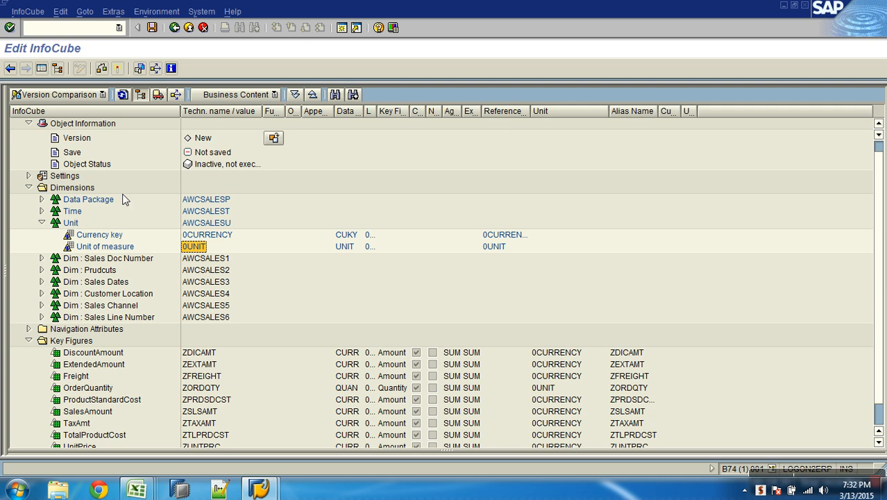
click(42, 223)
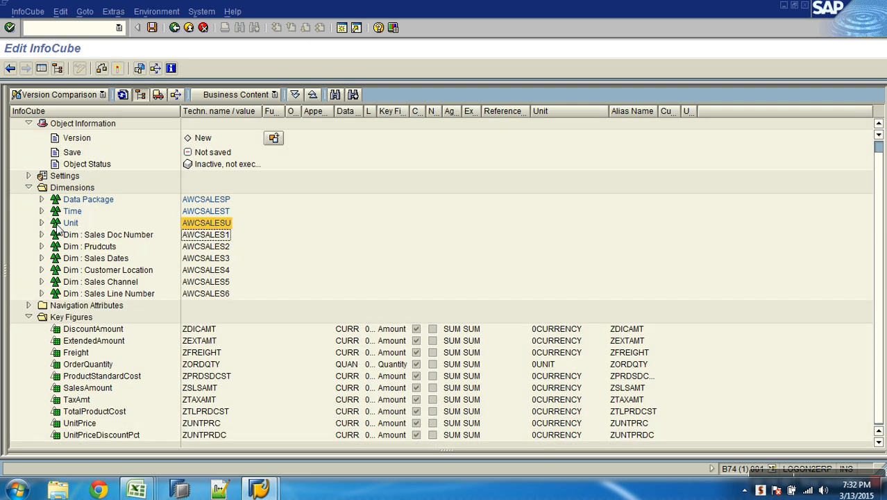
Activate the InfoCube AWCSALES and switch the display to its active version
click(117, 68)
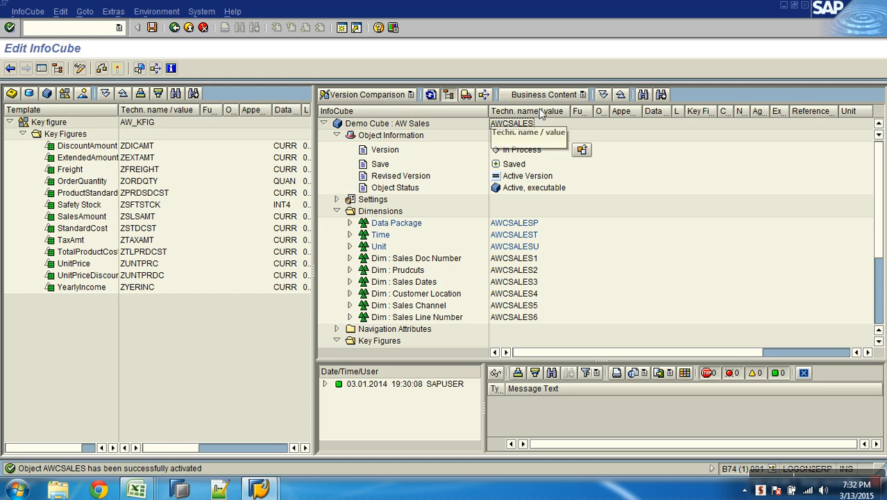
click(583, 150)
click(333, 192)
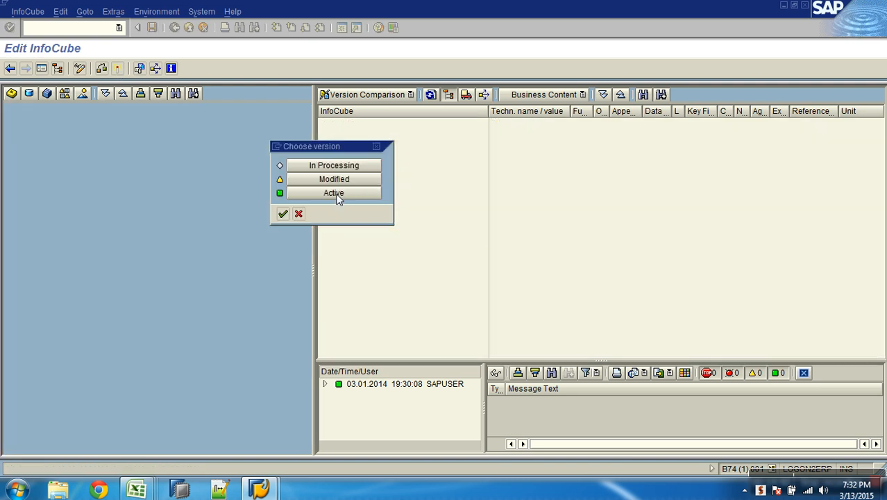
Return to the InfoProvider overview and select Demo Cube : AW Sales under AW Sales Motors Company
click(174, 28)
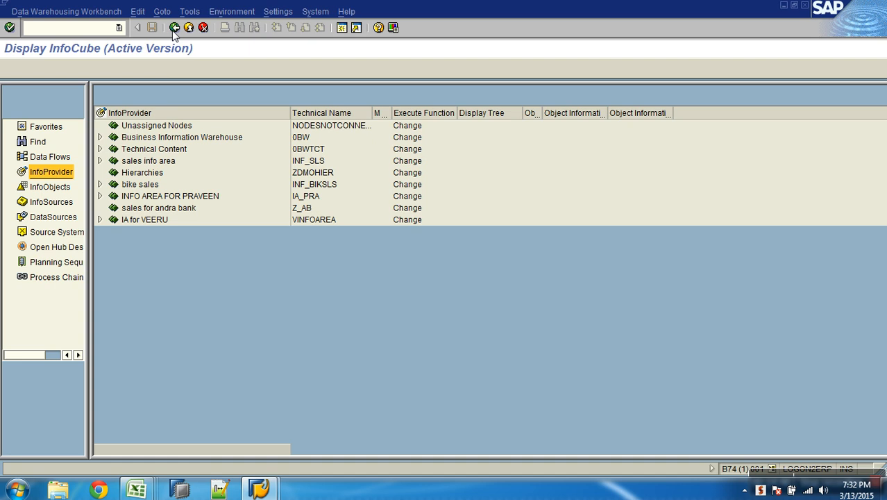
click(203, 291)
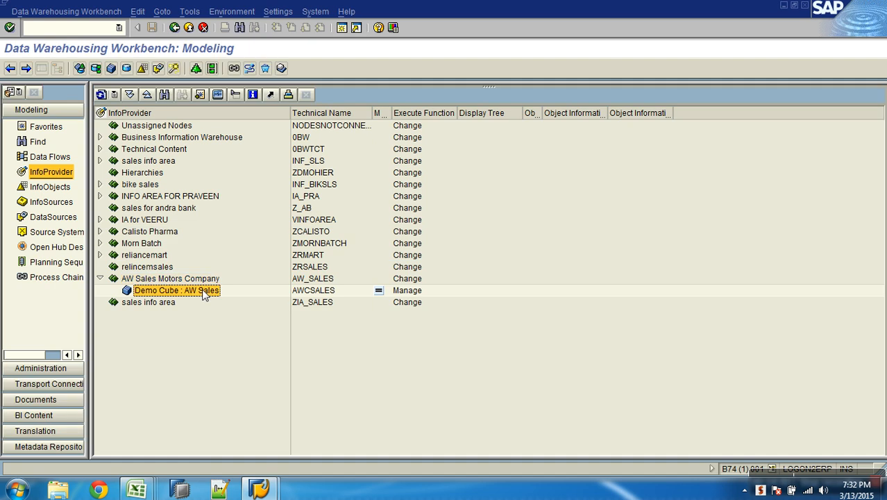